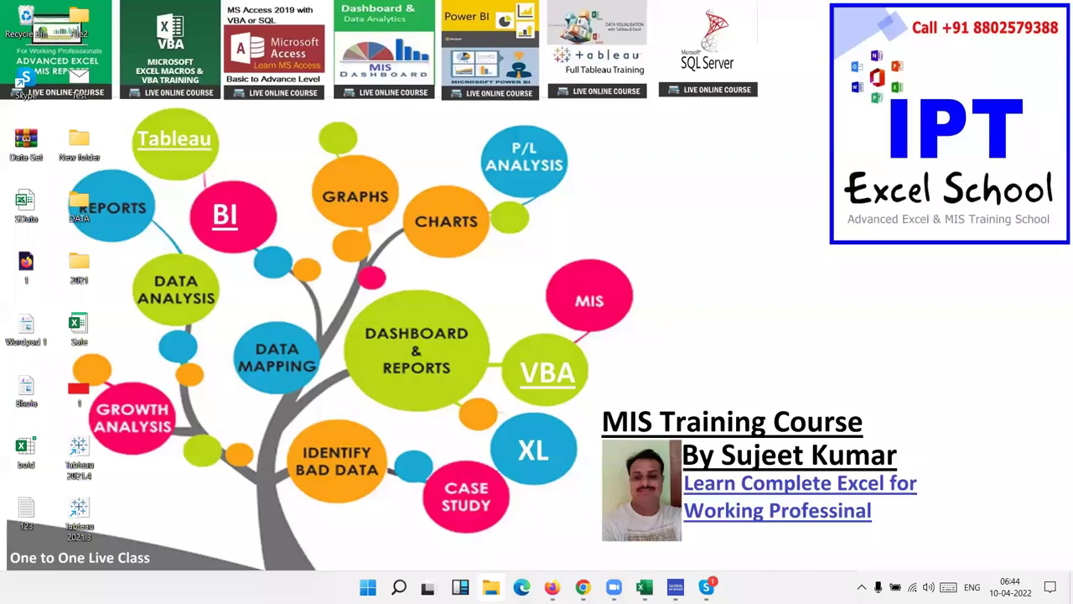
Step: Bring Excel to the front, select the Name and Sales table A1:B14, and go to Insert
mouse_move(633, 580)
click(659, 542)
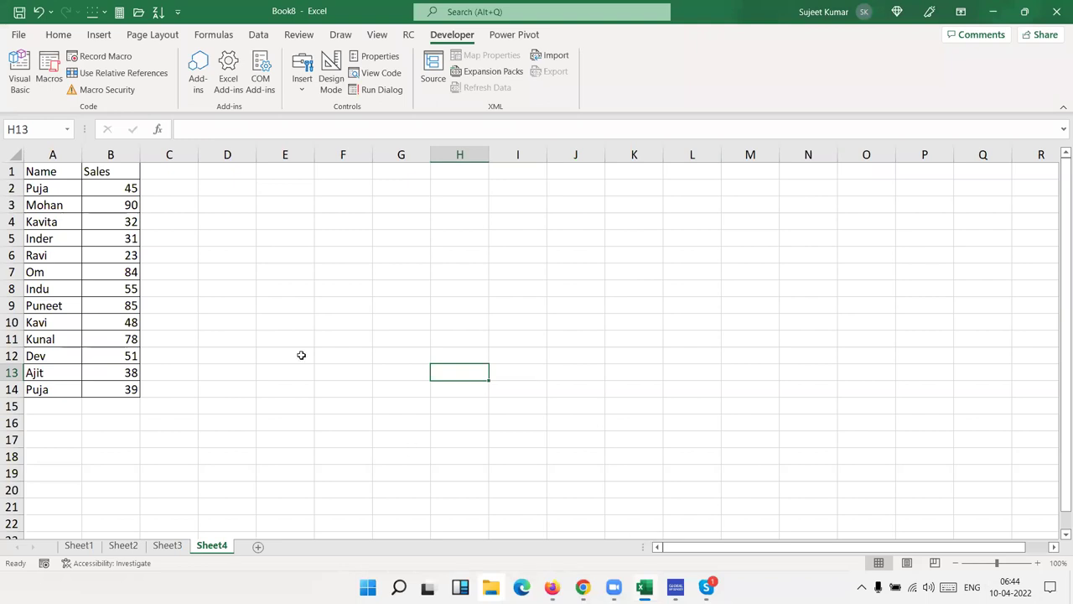
drag(45, 169, 120, 389)
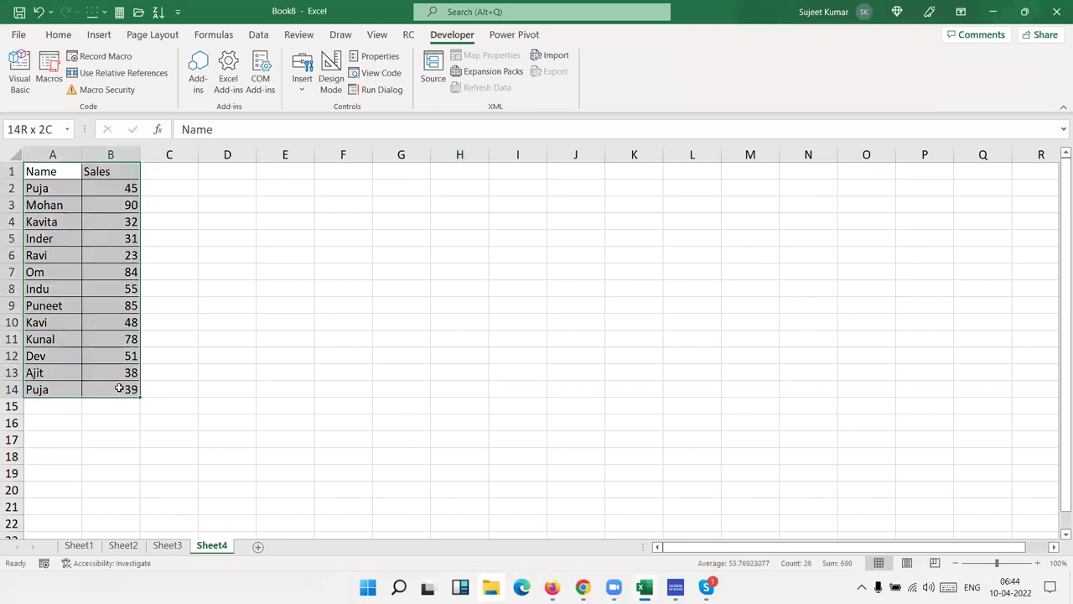
click(99, 35)
Step: Insert a clustered column chart of Sales beside the table, enlarge it across D–L, and move its title top-right
click(506, 57)
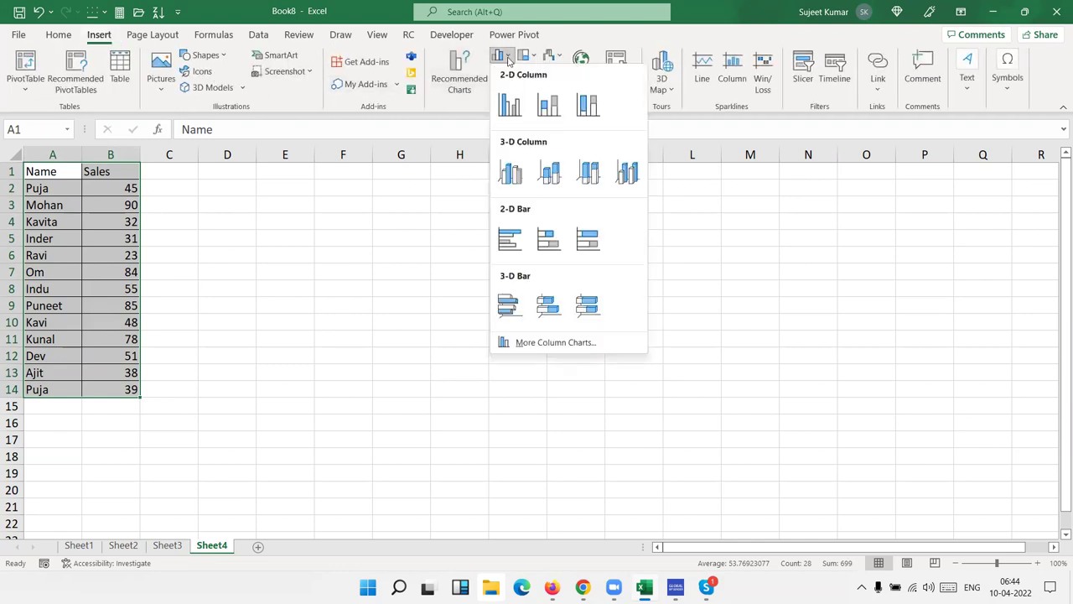
click(510, 104)
drag(452, 260, 281, 194)
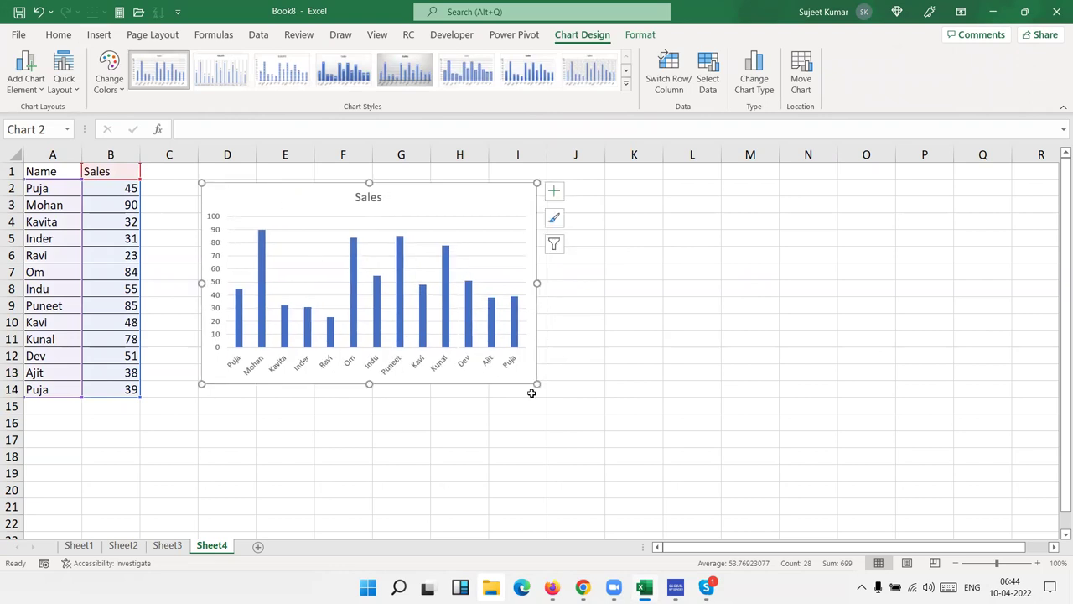
drag(537, 383, 698, 413)
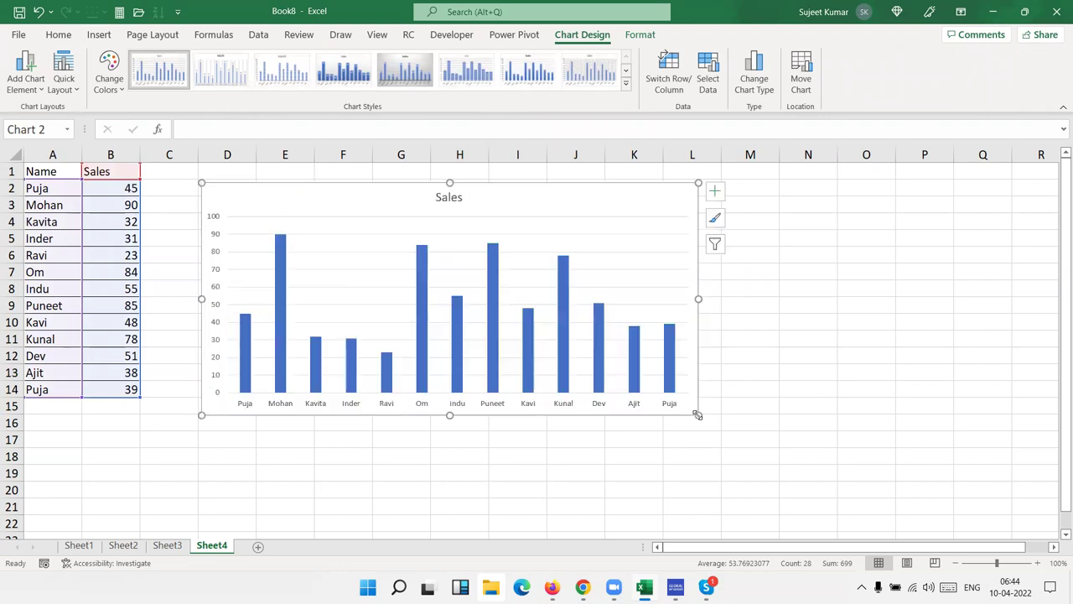
click(450, 199)
drag(449, 205, 660, 209)
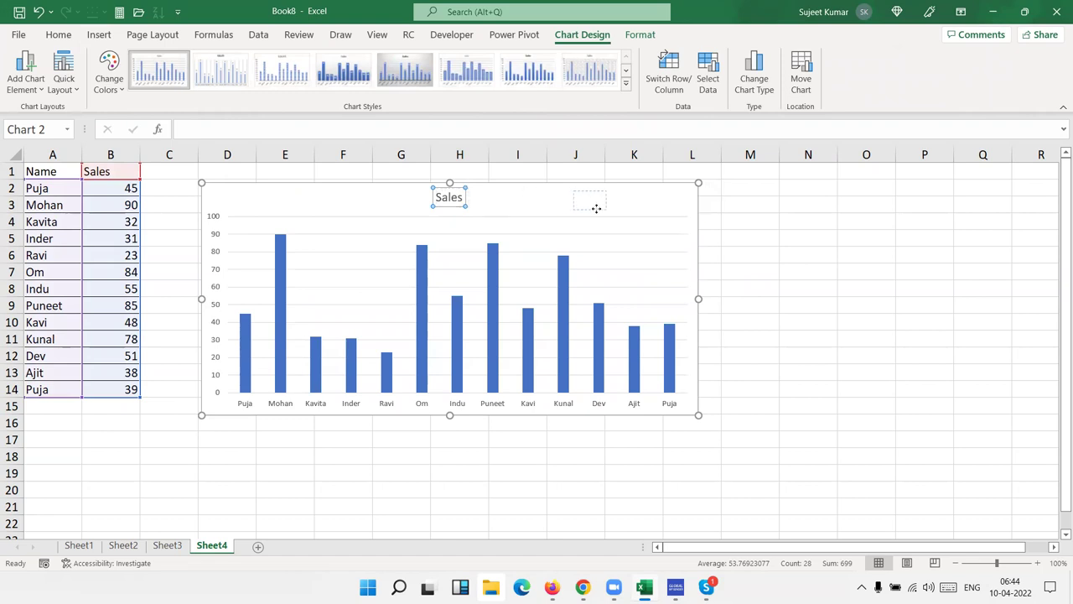
Step: Draw a Form Control option button at the chart's top-left and label it Line
click(451, 34)
click(302, 83)
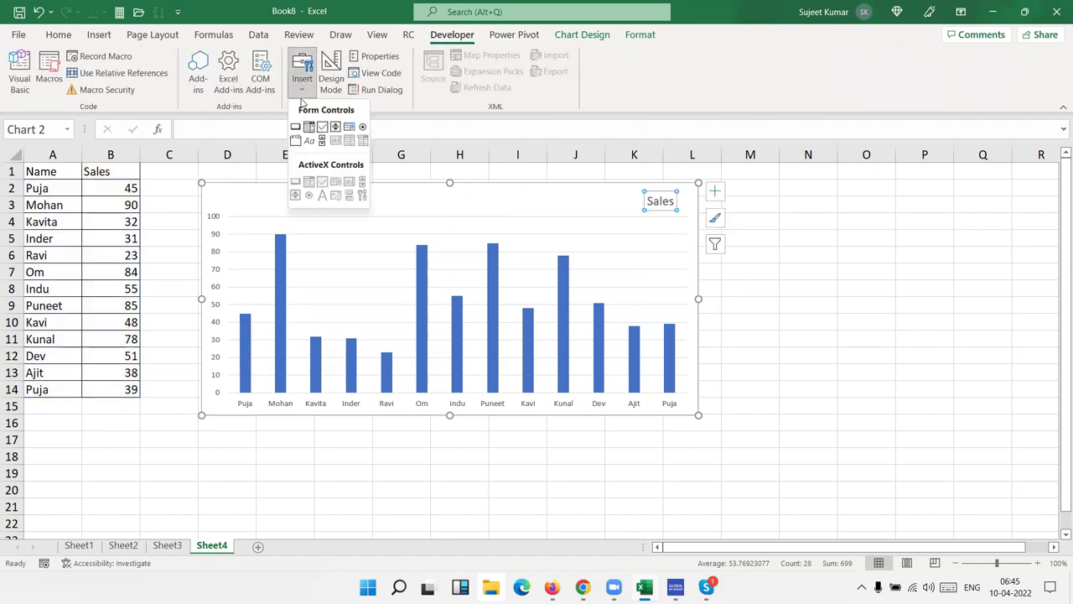
click(362, 127)
drag(238, 190, 301, 211)
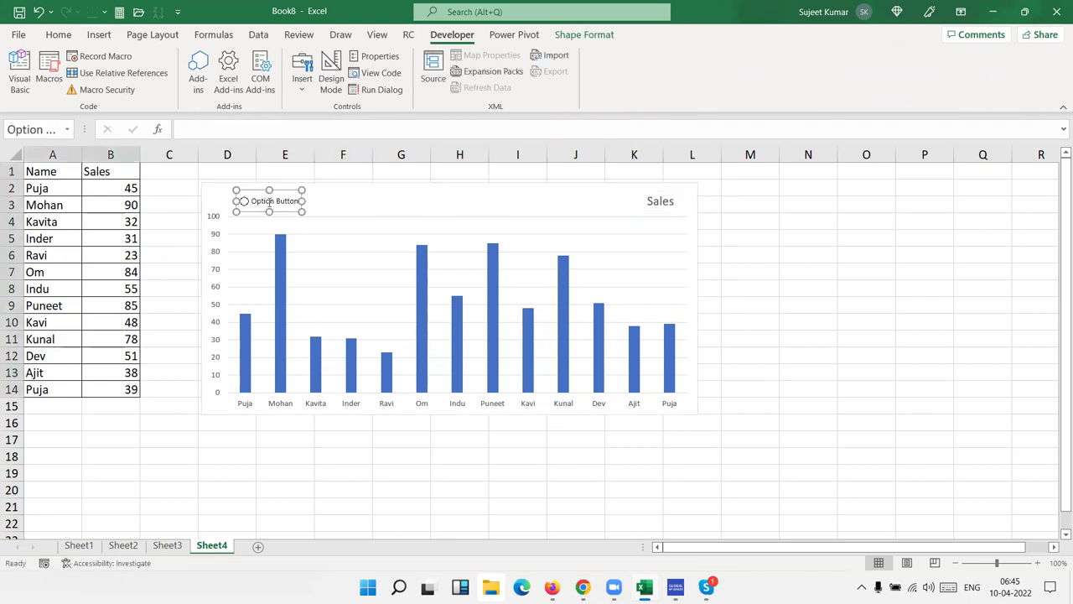
click(258, 202)
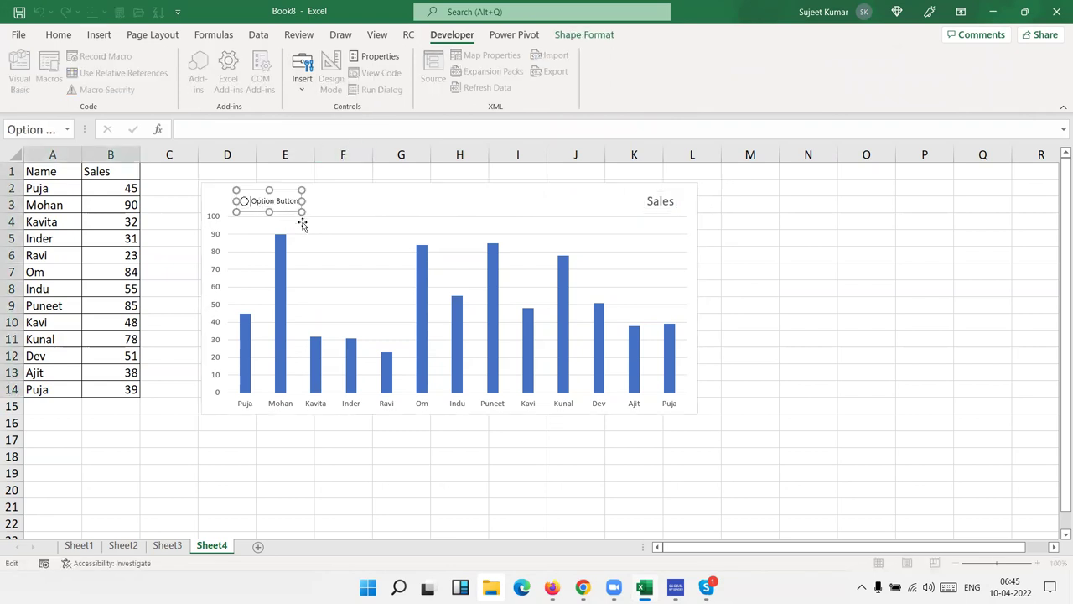
key(BackSpace)
key(BackSpace)
key(BackSpace)
key(BackSpace)
key(BackSpace)
key(BackSpace)
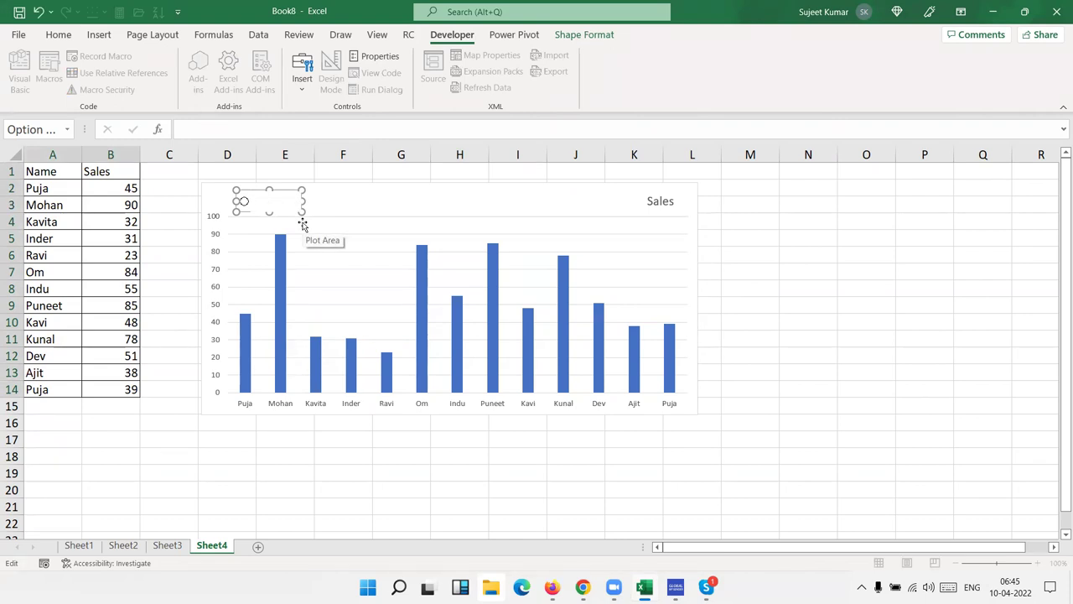
text(Une)
click(352, 203)
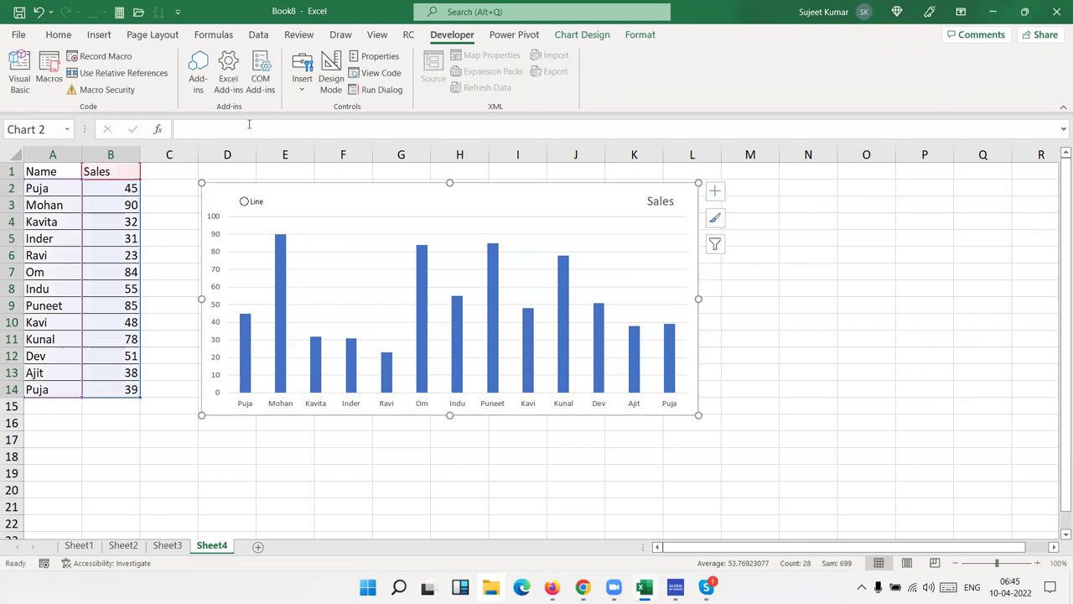
Step: Draw a second option button beside it and label it Column
click(302, 80)
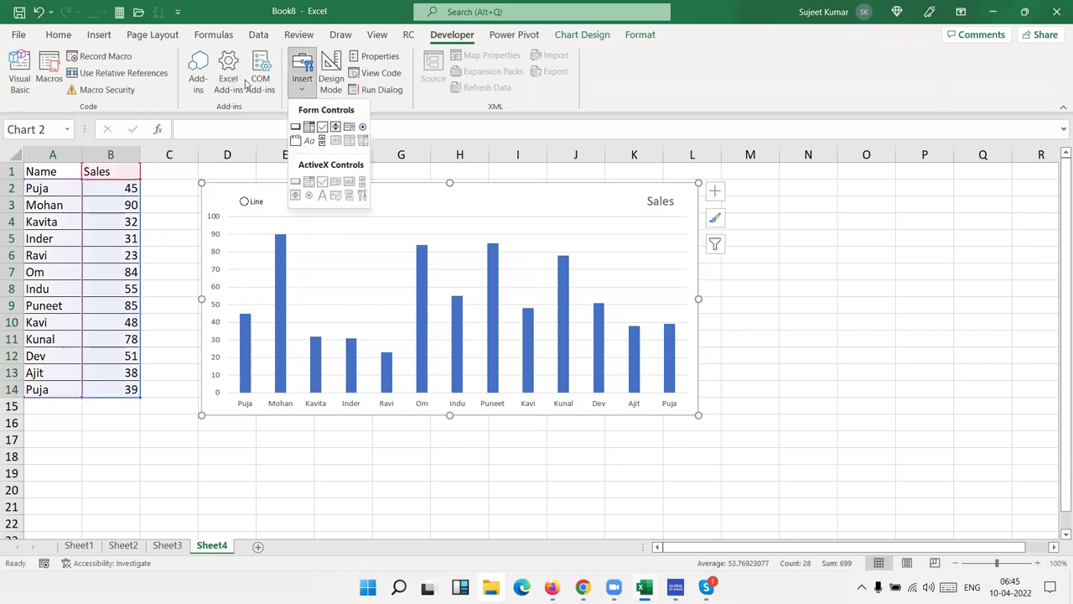
click(363, 127)
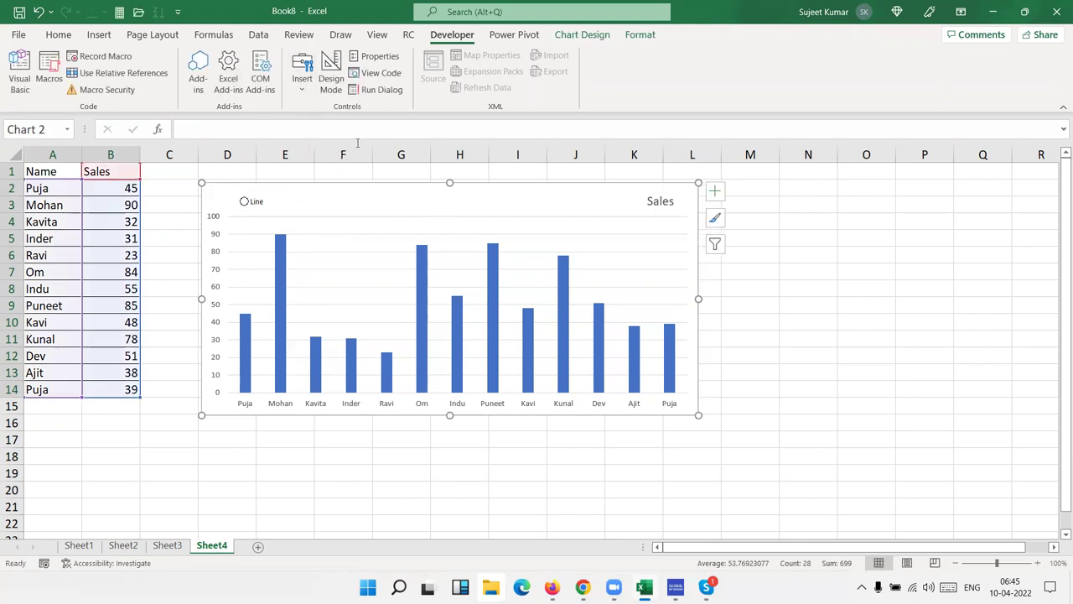
drag(277, 194, 350, 213)
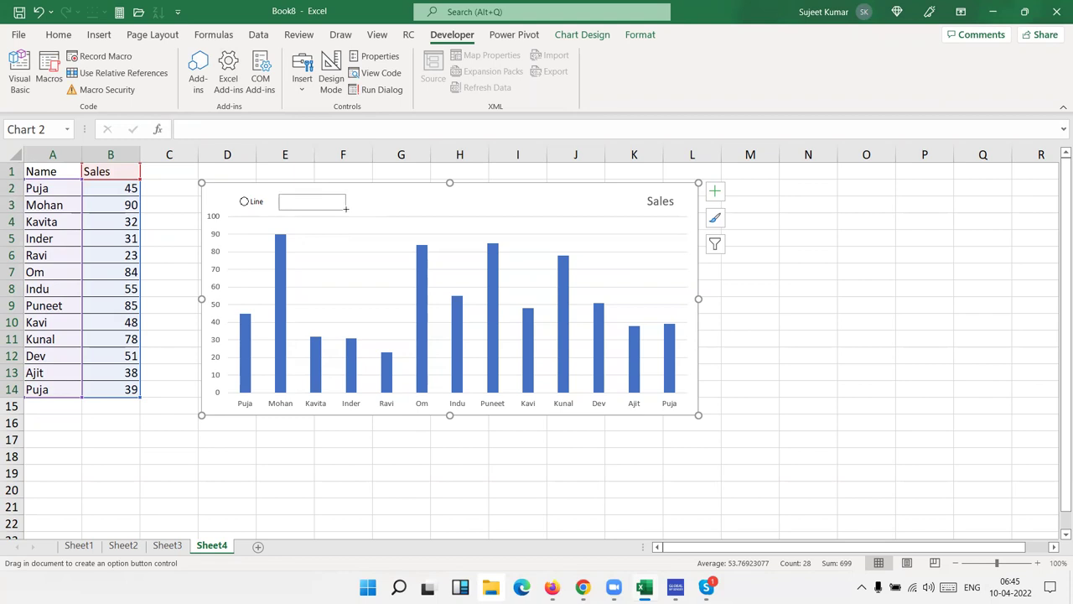
key(BackSpace)
key(BackSpace)
key(BackSpace)
text(Column)
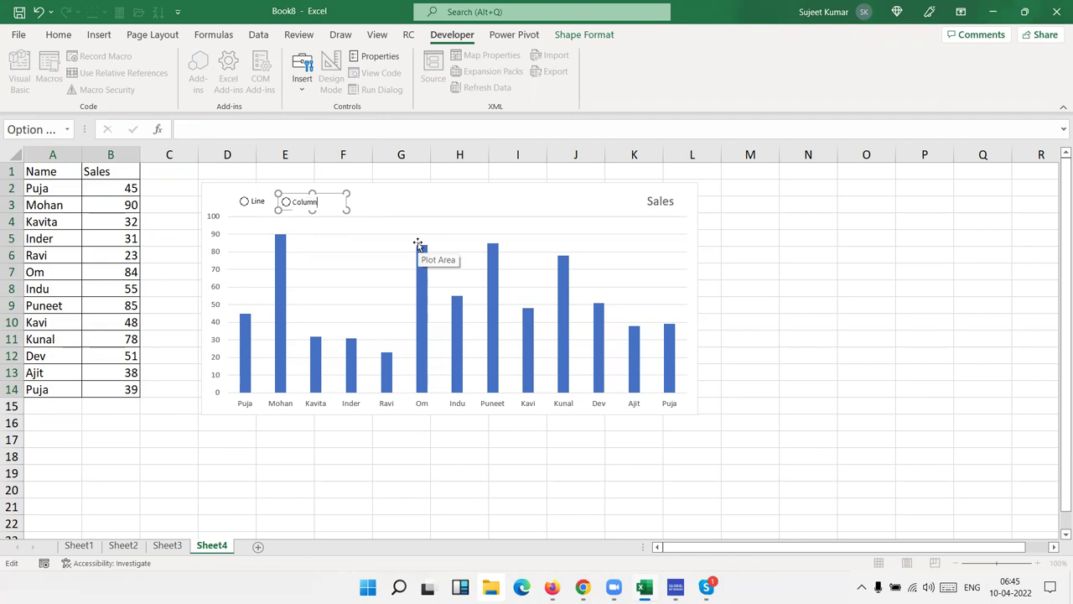
Step: Finish the Column label and test toggling between the Line and Column options
click(414, 208)
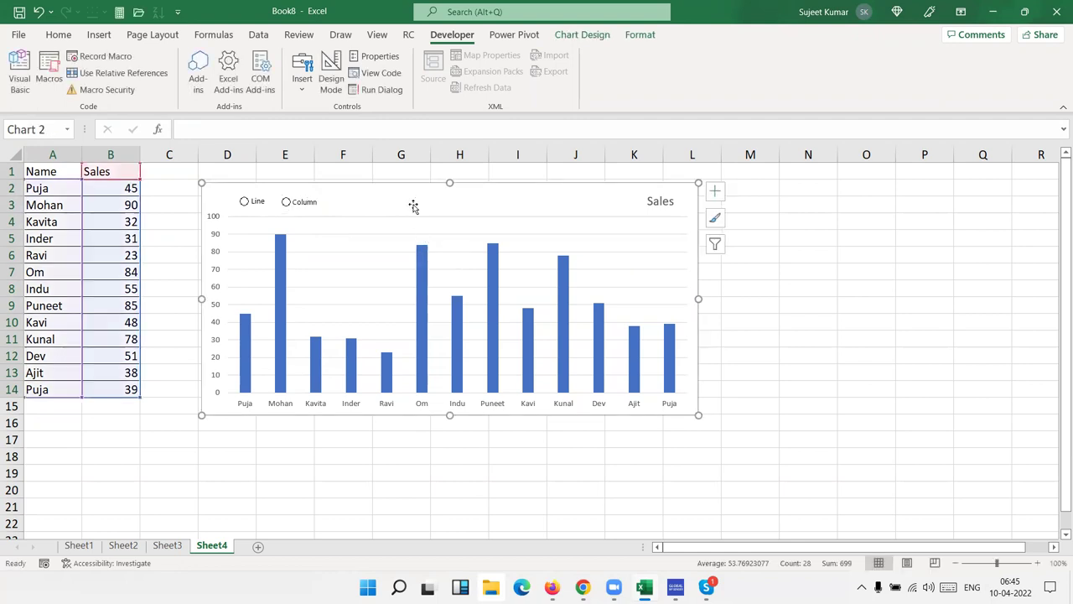
click(243, 203)
click(286, 204)
click(248, 205)
click(286, 202)
click(262, 206)
Step: Turn on 3-D shading in Format Control for the Column and Line option buttons
right_click(300, 209)
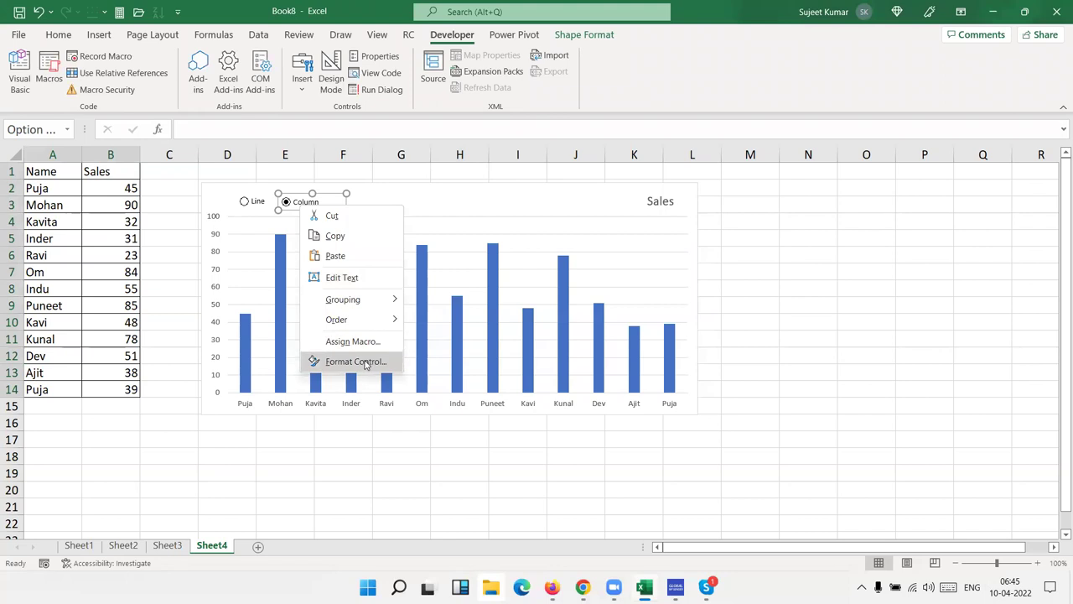
click(365, 363)
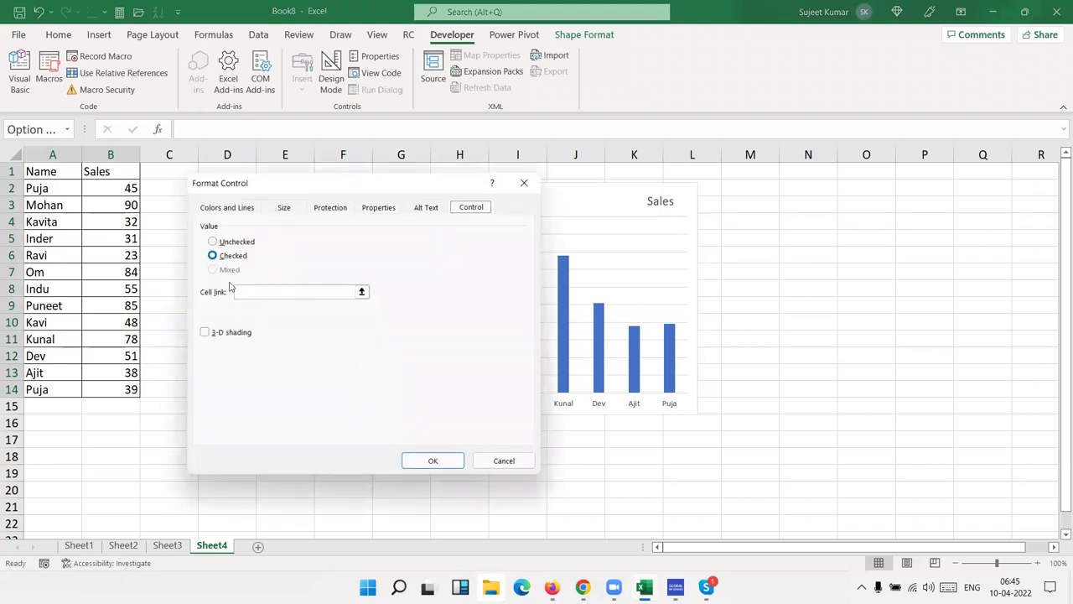
click(225, 333)
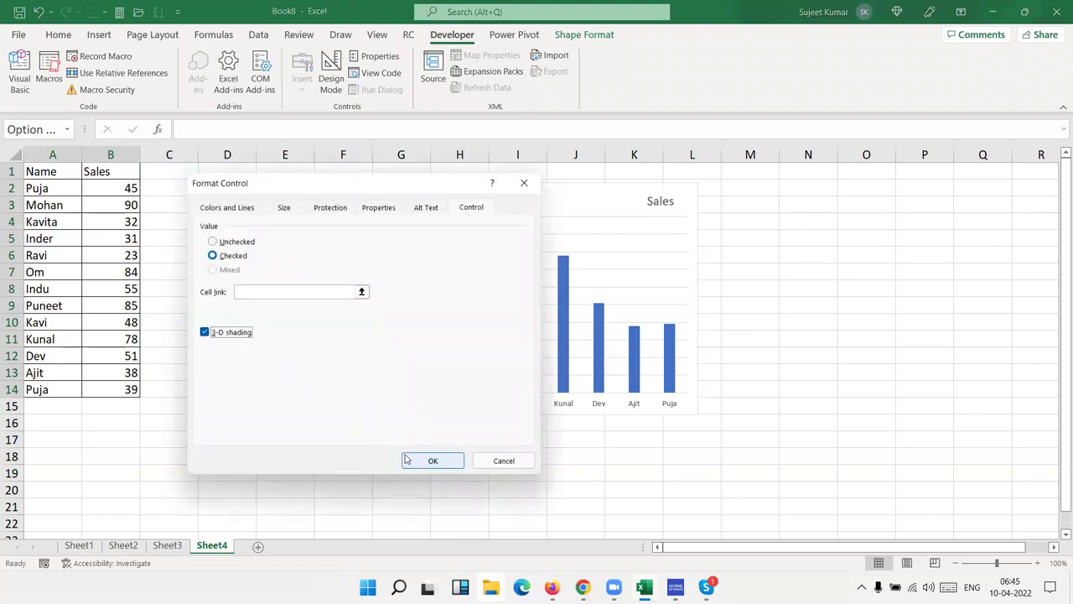
click(433, 461)
ctrl+click(256, 200)
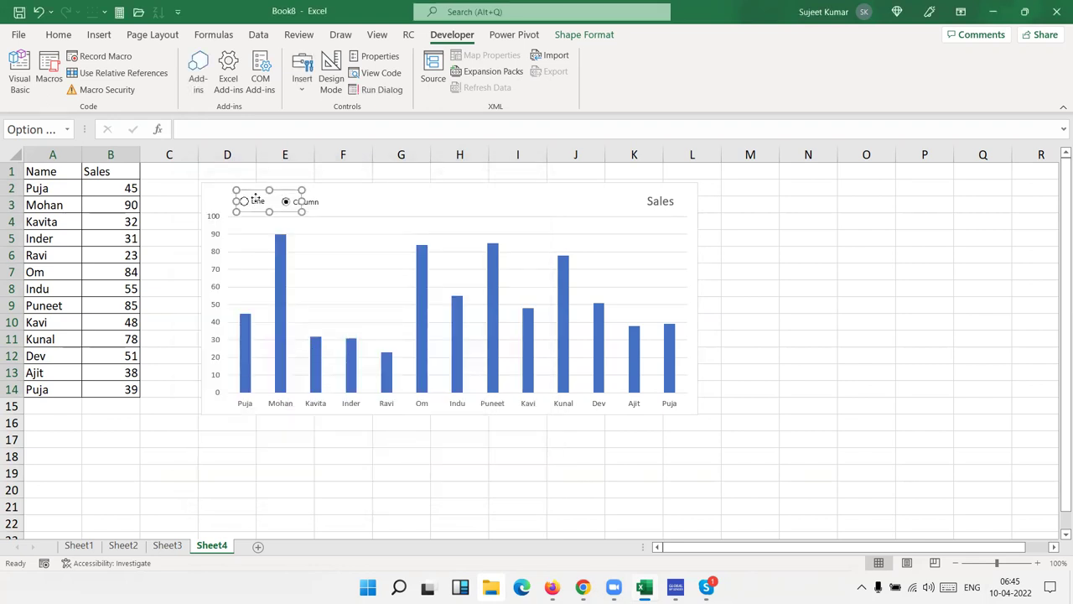
right_click(256, 200)
click(295, 356)
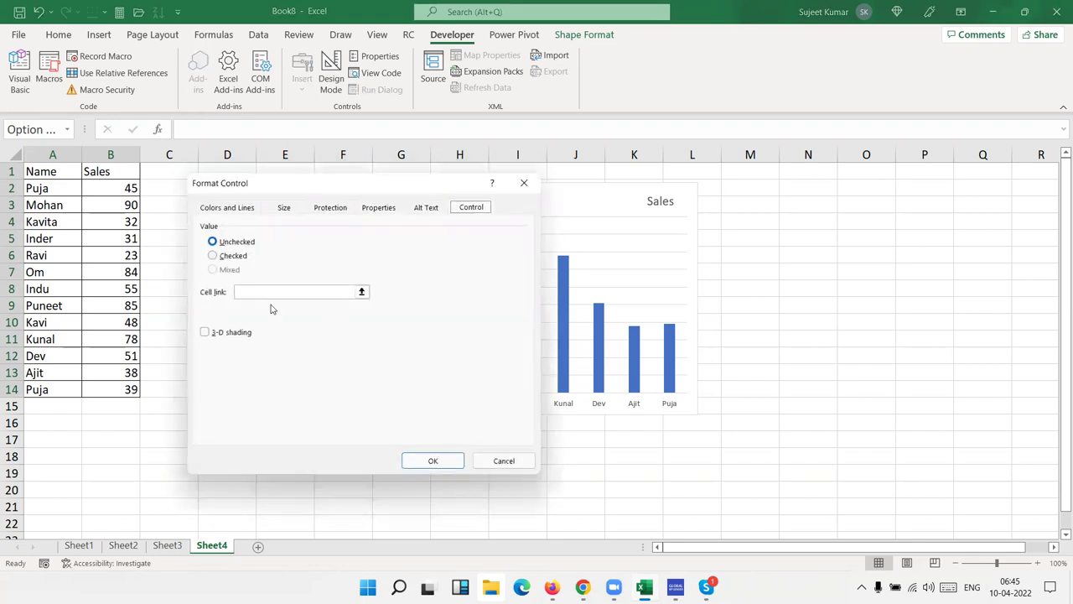
click(228, 333)
Step: Confirm the Line button's shading, then select the chart and name it ct in the Name Box
click(432, 460)
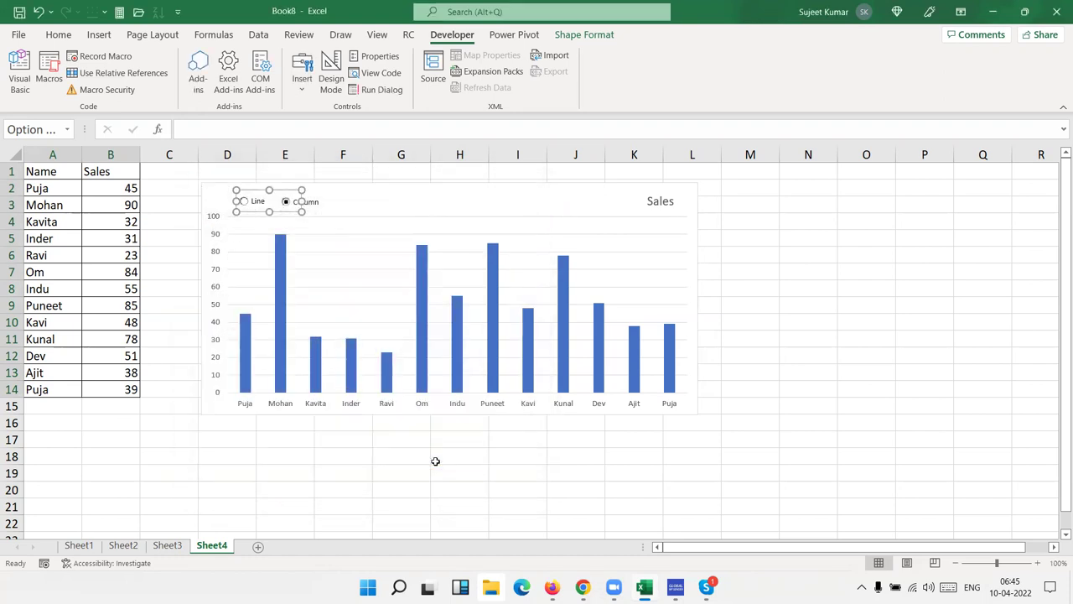
click(765, 291)
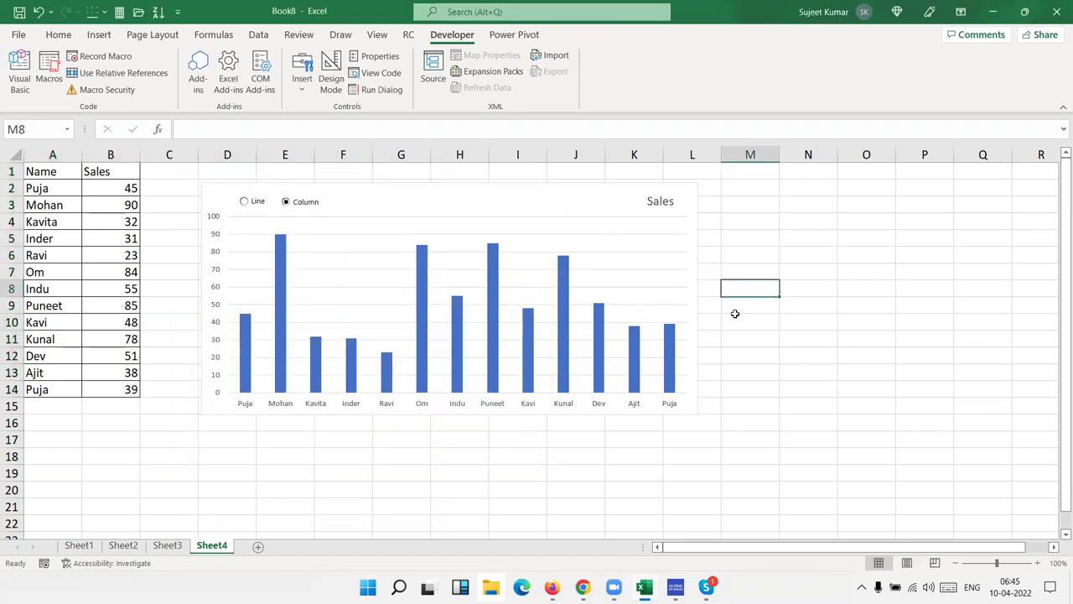
click(577, 203)
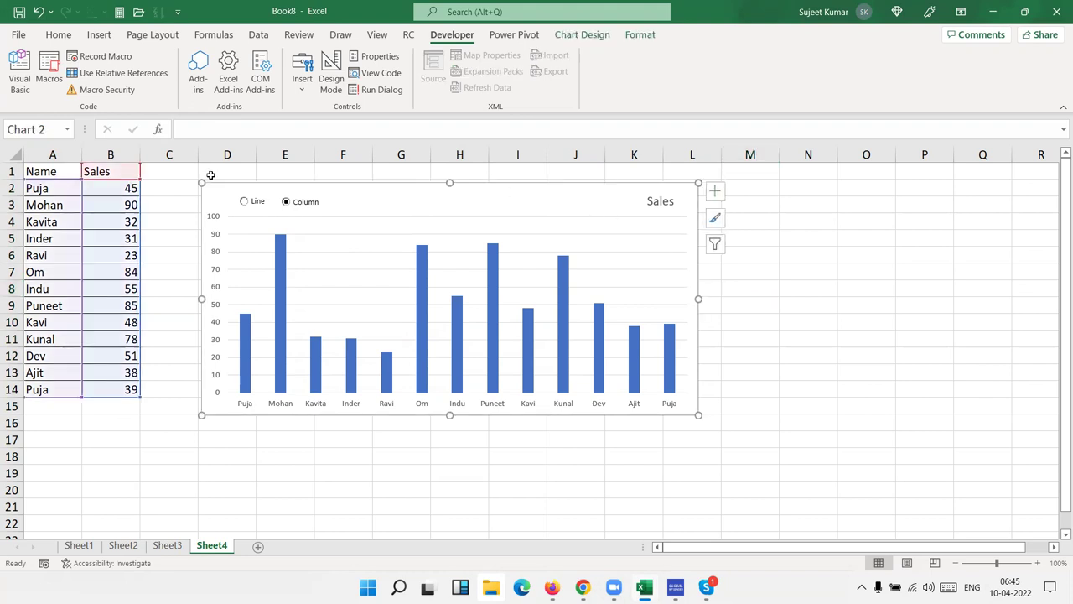
click(14, 128)
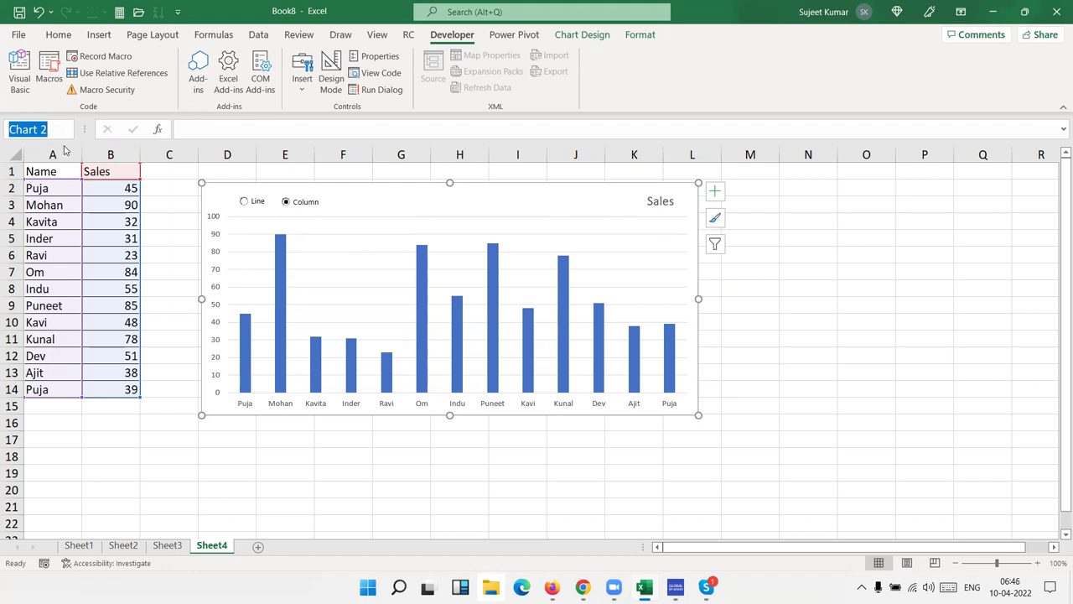
text(ct)
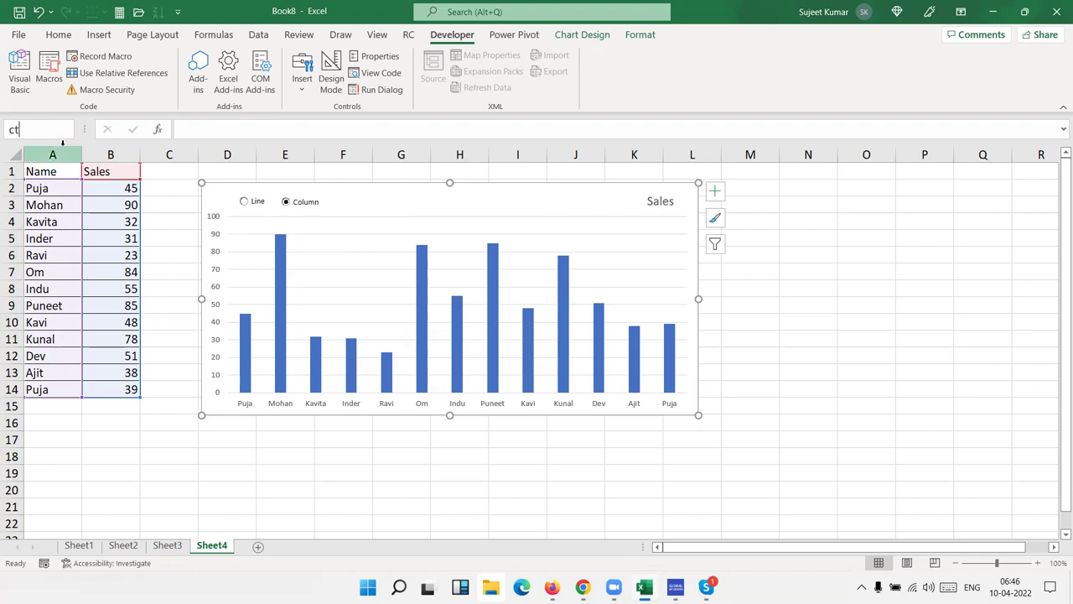
key(Return)
Step: In the VBA editor, insert Module1 and start the procedure Sub line()
click(18, 87)
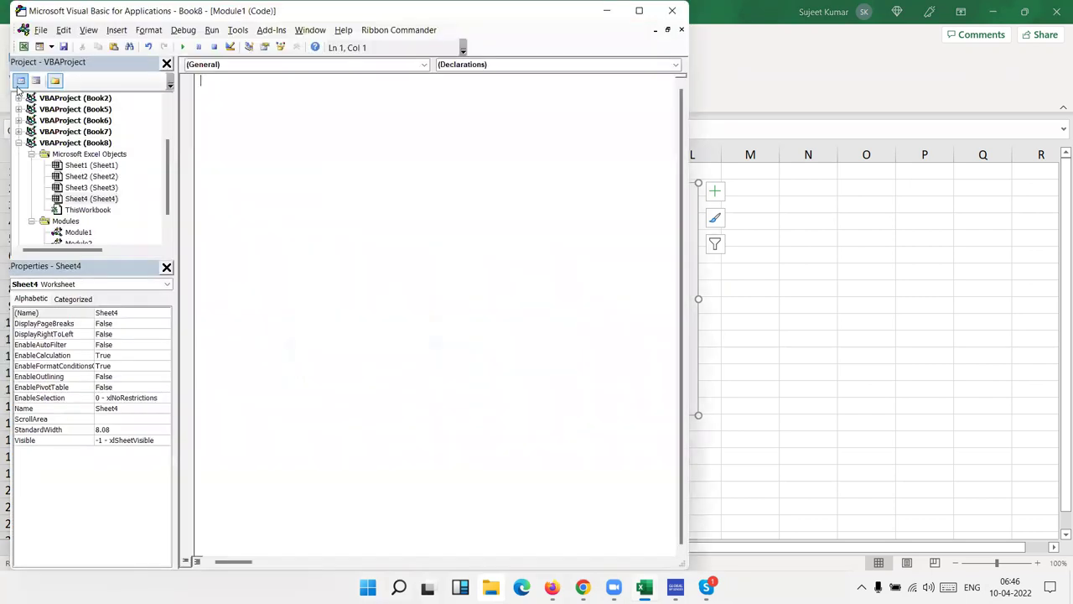
scroll(67, 168, down, 1)
click(74, 197)
click(75, 198)
click(117, 30)
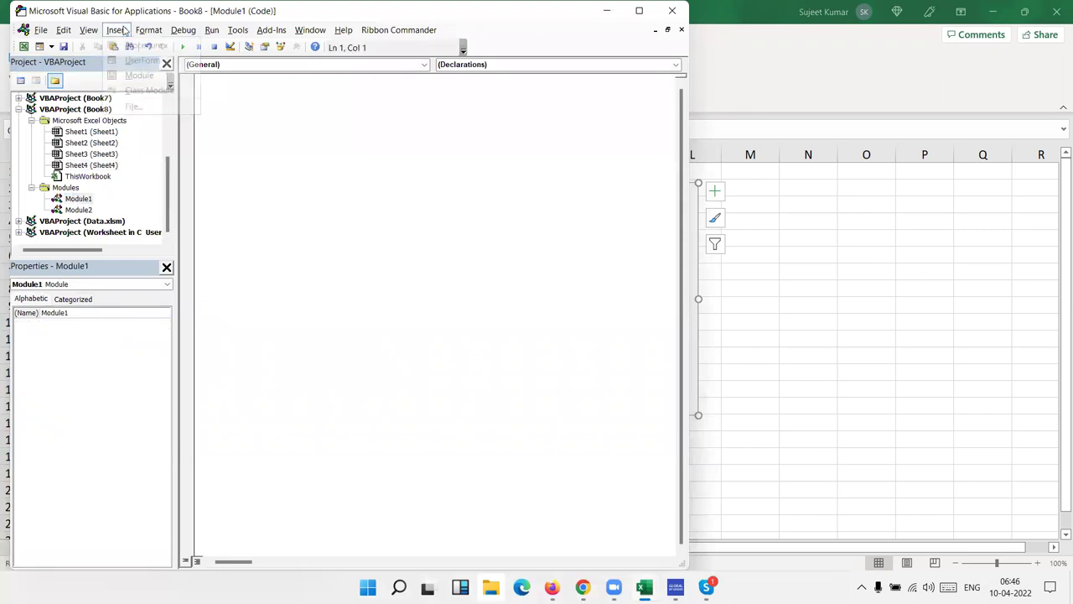
click(218, 97)
text(sub )
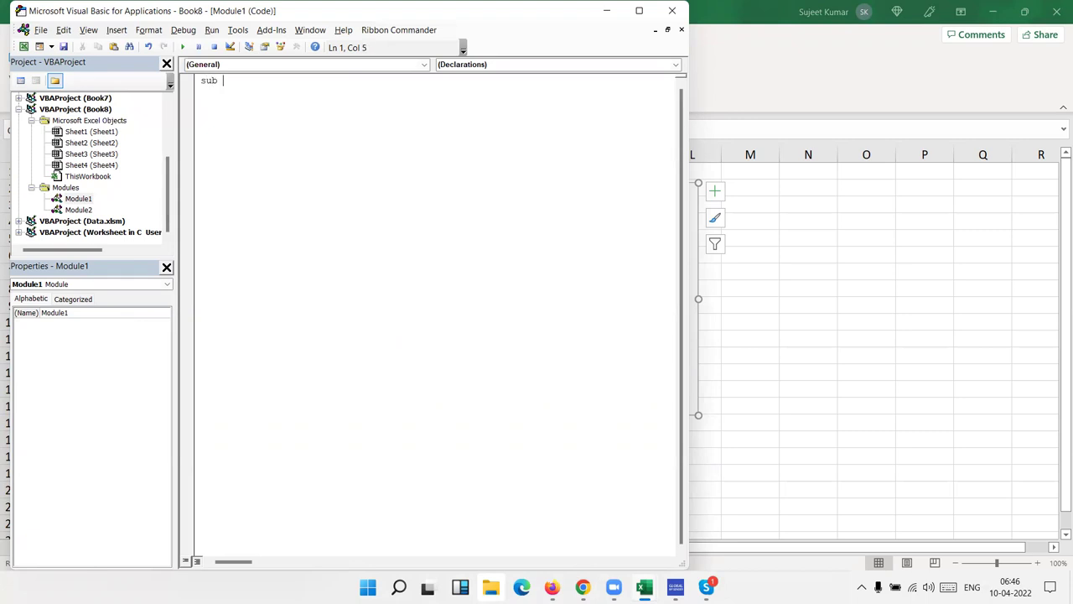
text(line())
key(Return)
key(Return)
Step: Add Dim c As Chart and Set c = Sheet4.ChartObjects("c1").Chart to the line macro
key(Return)
key(Return)
click(202, 114)
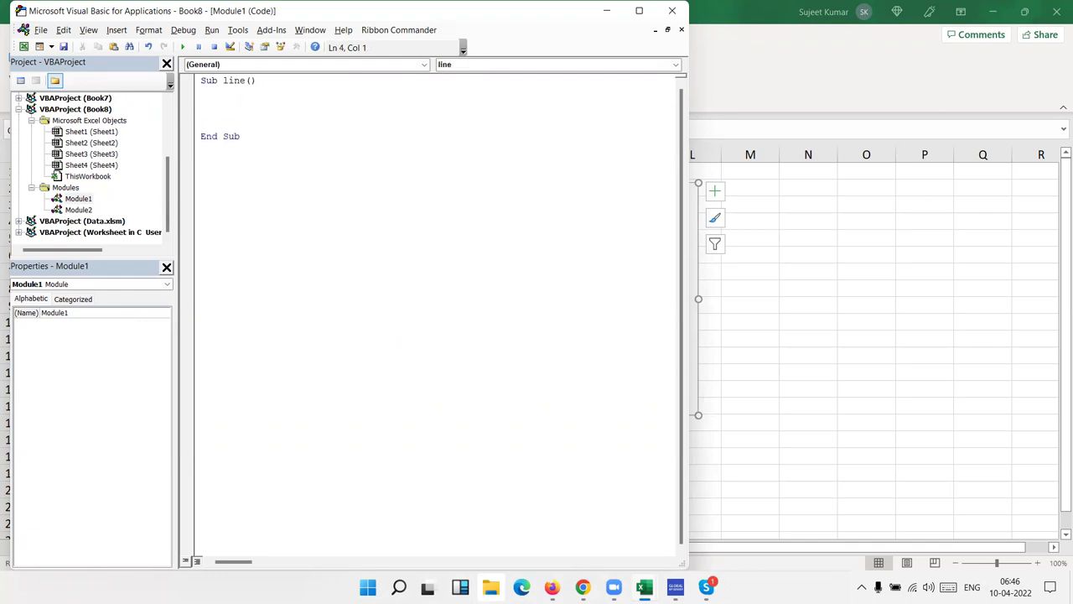
text(dim)
text( c a)
text(s char)
key(Tab)
key(Return)
key(Return)
text(se)
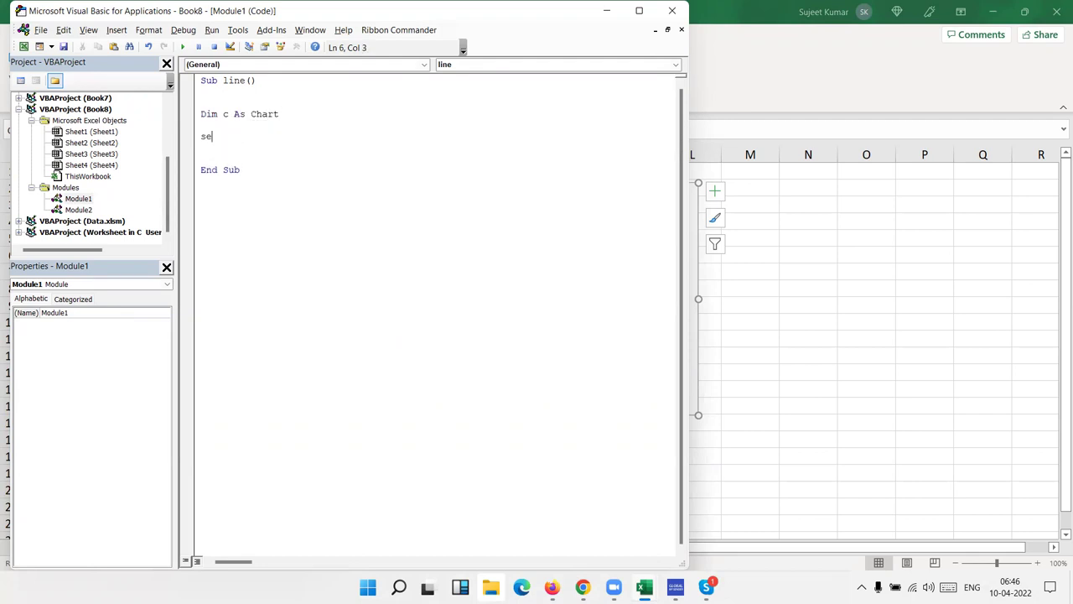
text(t c=)
text(sheet4)
text(.ch)
key(Tab)
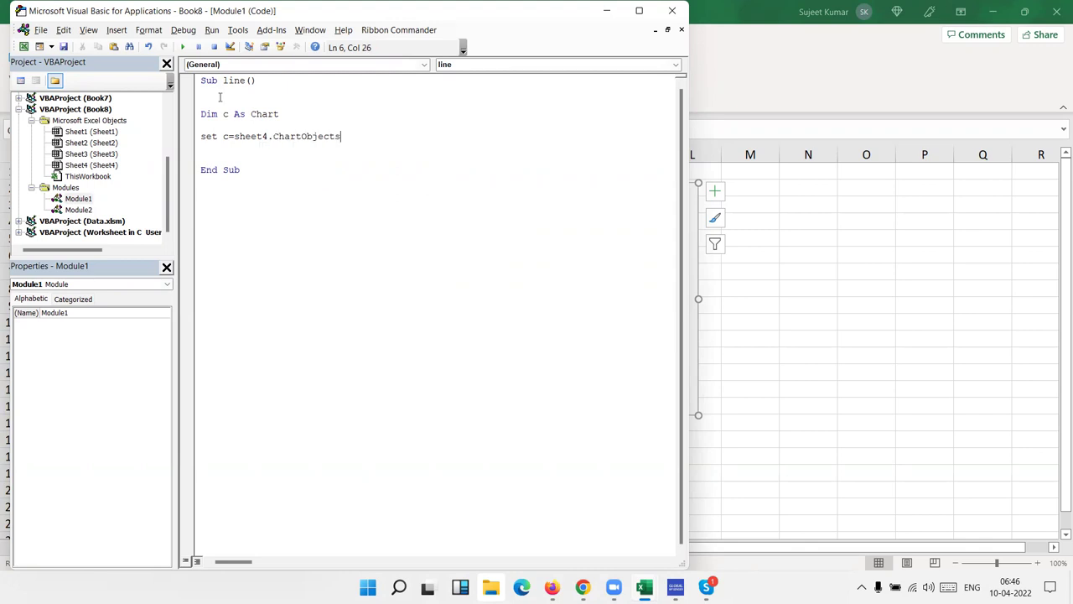
text((")
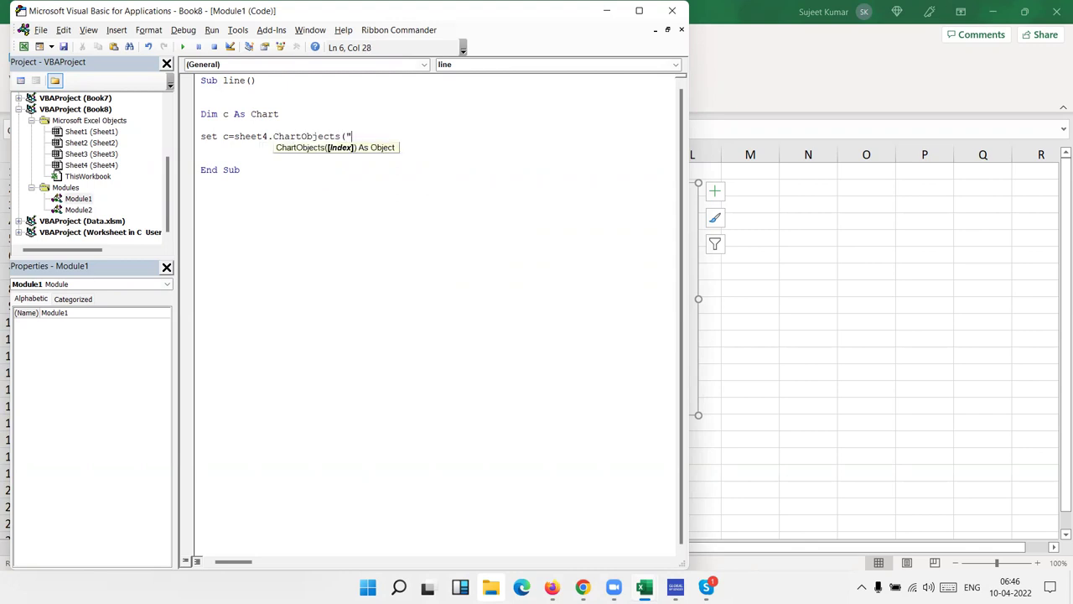
text(c)
key(alt+F11)
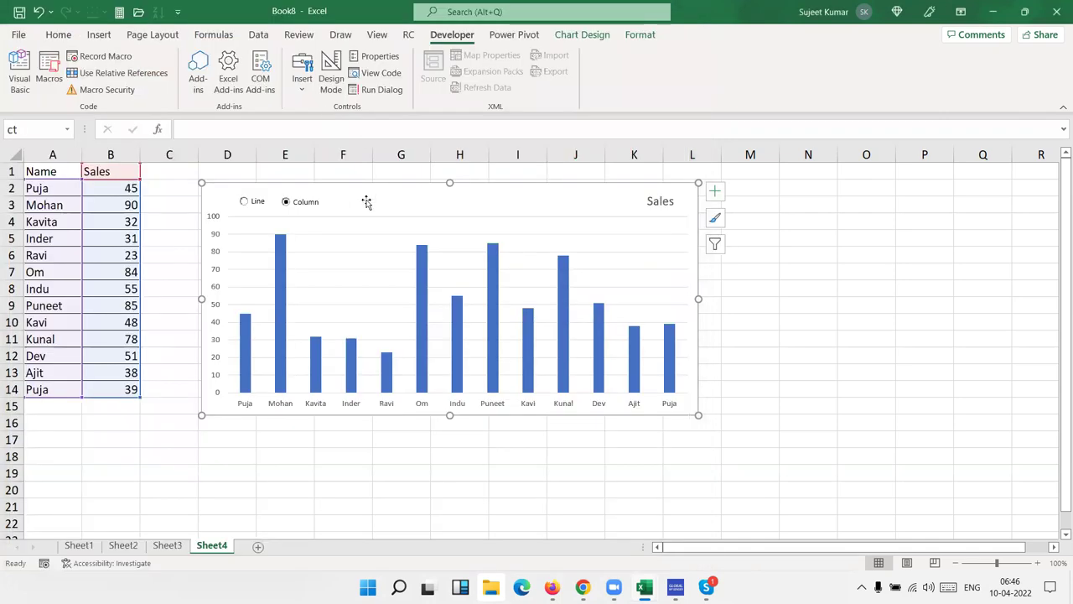
key(alt+F11)
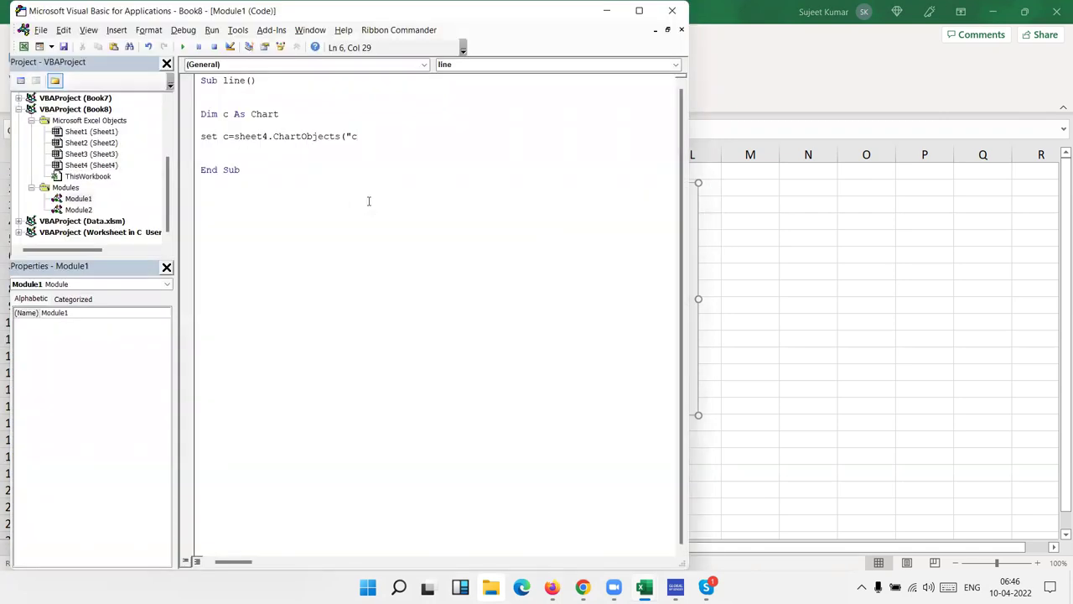
text(l)
text(")
text())
text(chart)
key(Return)
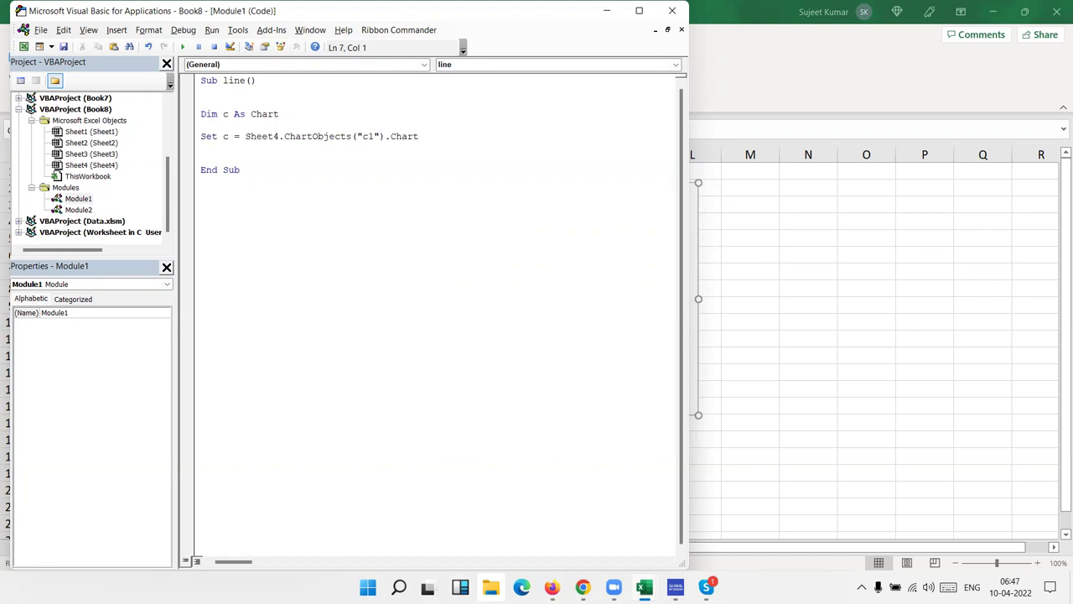
key(Return)
key(Return)
key(Return)
Step: Finish the line macro with c.ChartType = xlLine
text(c.)
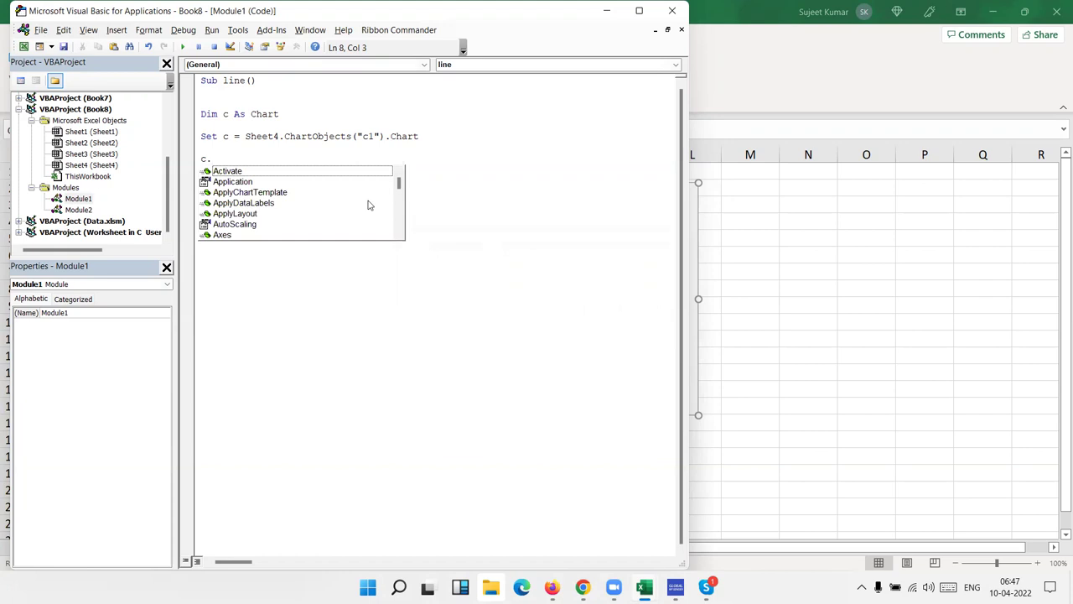
text(ty)
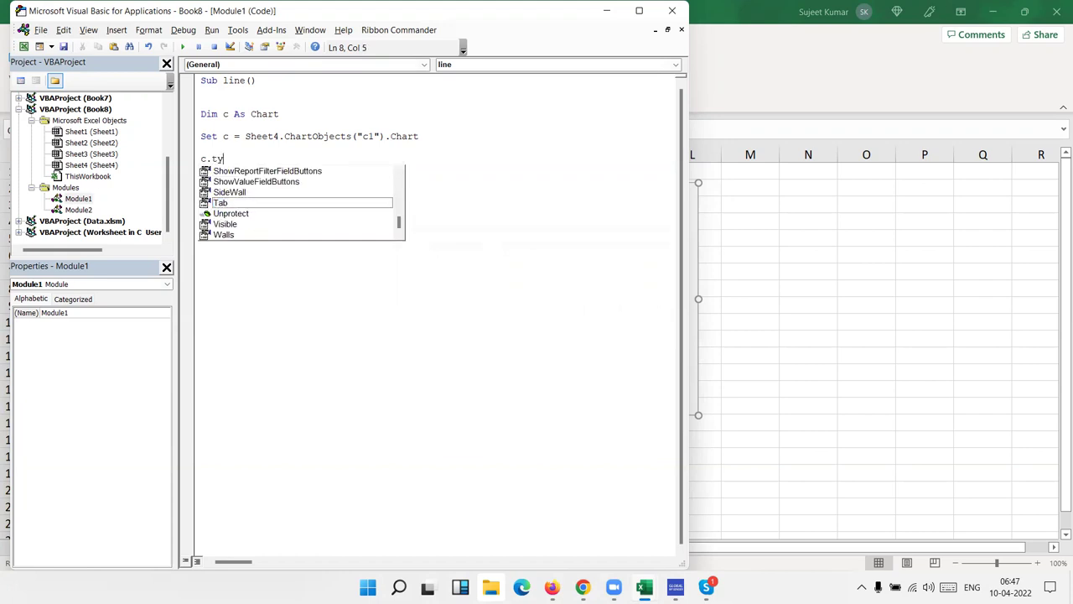
key(BackSpace)
key(BackSpace)
text(ch)
key(Down)
key(Down)
key(Down)
key(Down)
key(Down)
key(Down)
key(Tab)
text(=xlline)
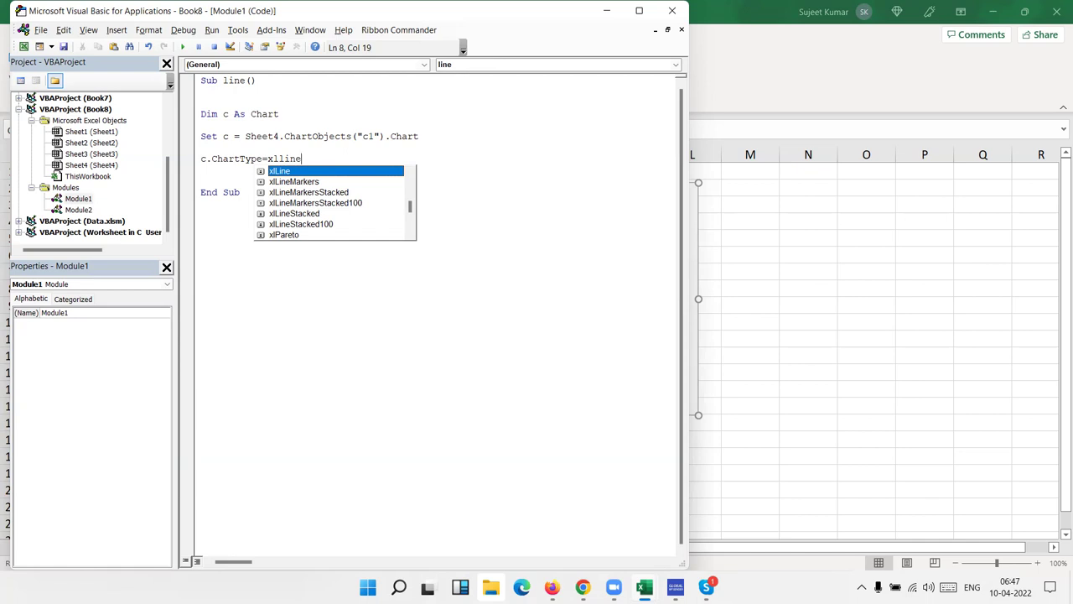
key(Return)
key(Return)
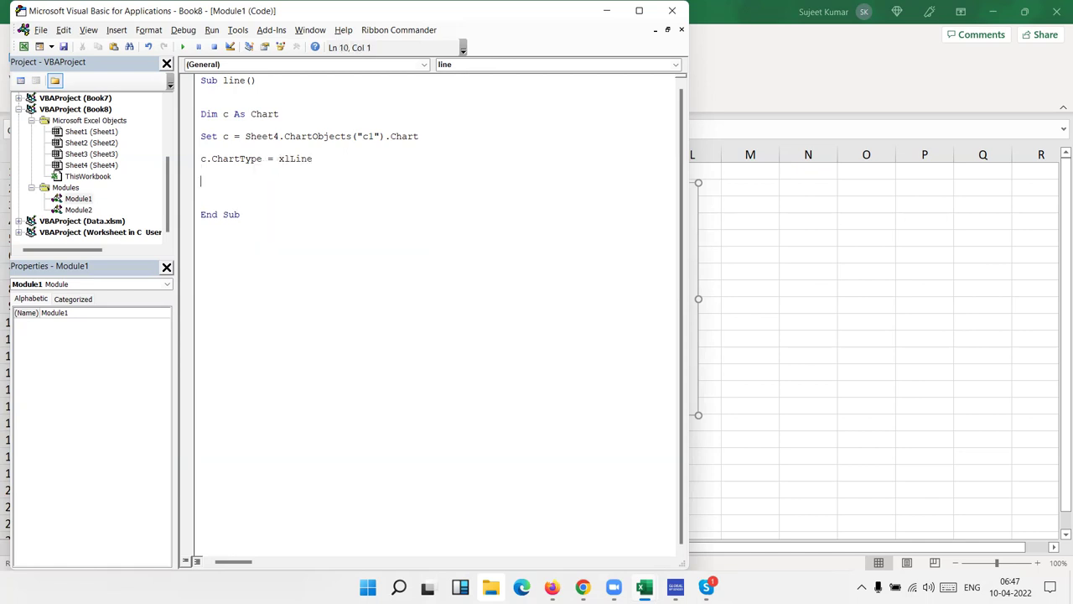
key(ctrl+a)
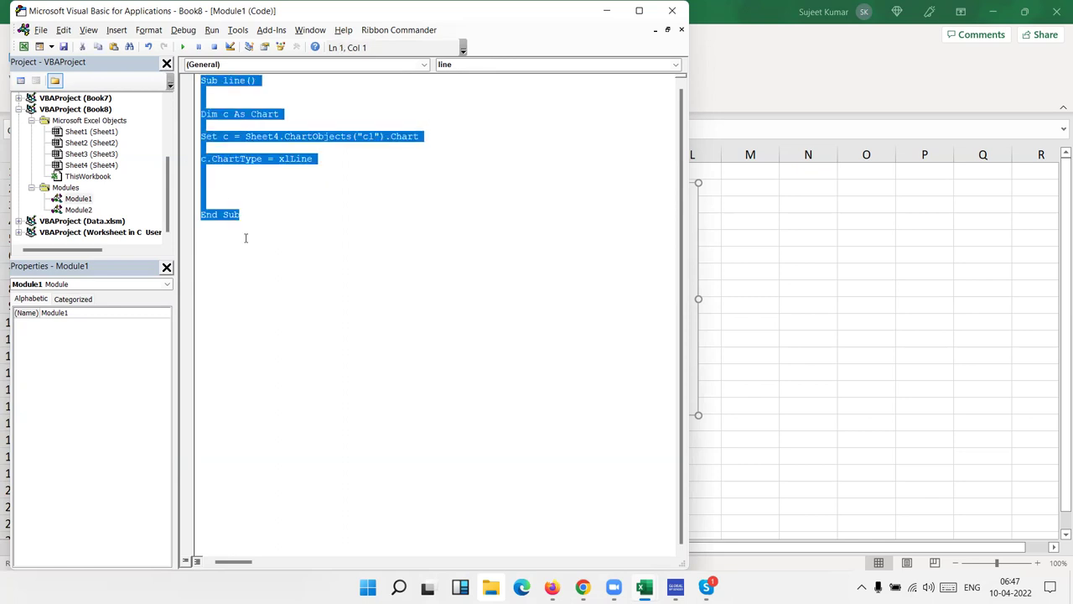
Step: Duplicate the line procedure below End Sub and rename the copy to CL
key(ctrl+c)
click(235, 249)
key(ctrl+v)
double_click(239, 233)
text(Cl)
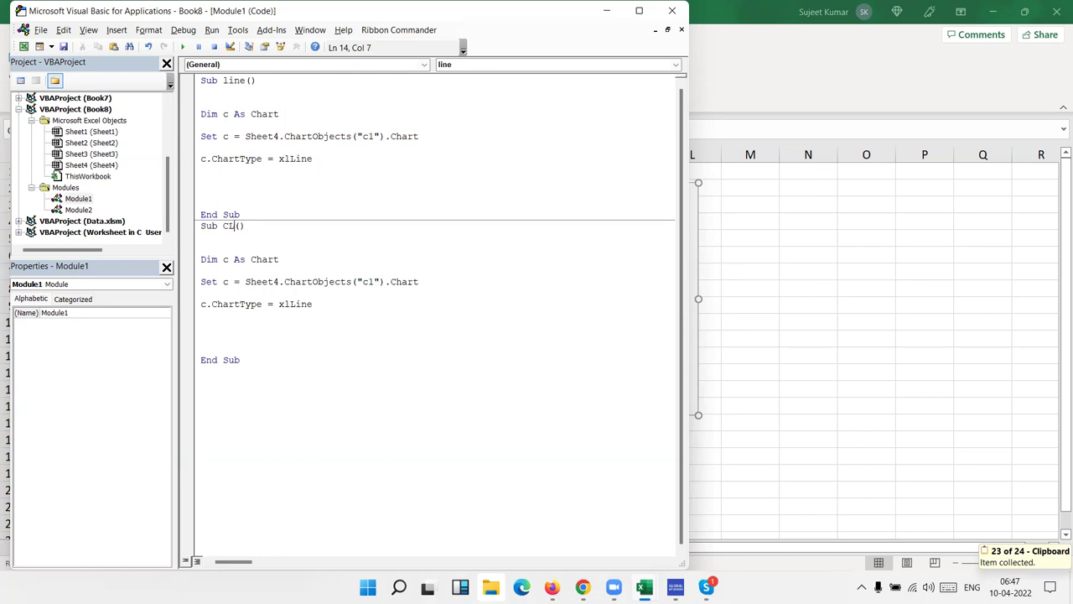
click(280, 334)
Step: Change the CL macro's chart type from xlLine to xlColumnClustered
double_click(295, 306)
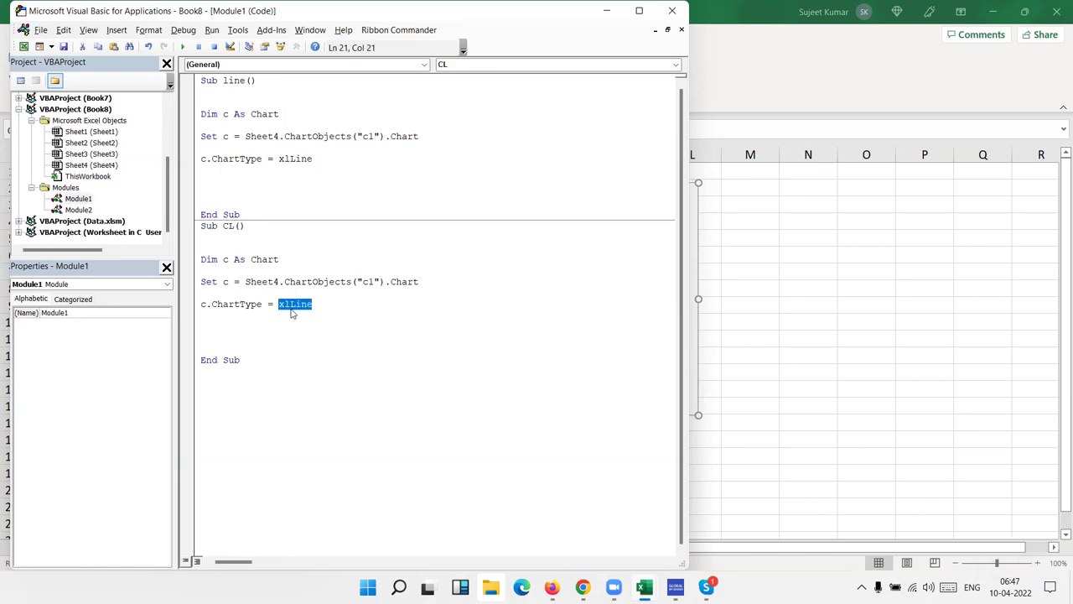
key(BackSpace)
key(BackSpace)
key(BackSpace)
text(=xl)
key(Down)
key(Down)
key(Down)
key(Down)
key(Down)
key(Down)
key(Down)
key(Down)
key(Down)
key(Down)
key(Down)
key(Down)
key(Down)
key(Down)
key(Down)
key(Down)
key(Down)
key(Down)
key(Down)
key(Down)
key(Down)
key(Down)
key(Down)
key(Down)
key(Down)
key(Down)
key(Down)
key(Up)
key(Up)
key(Up)
key(Up)
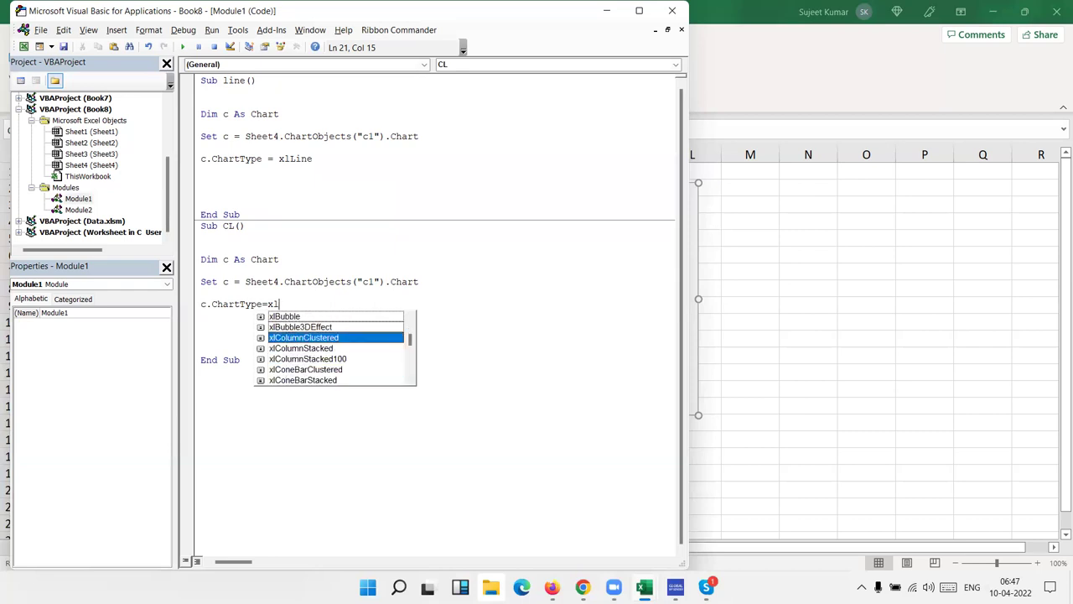
key(Down)
key(Down)
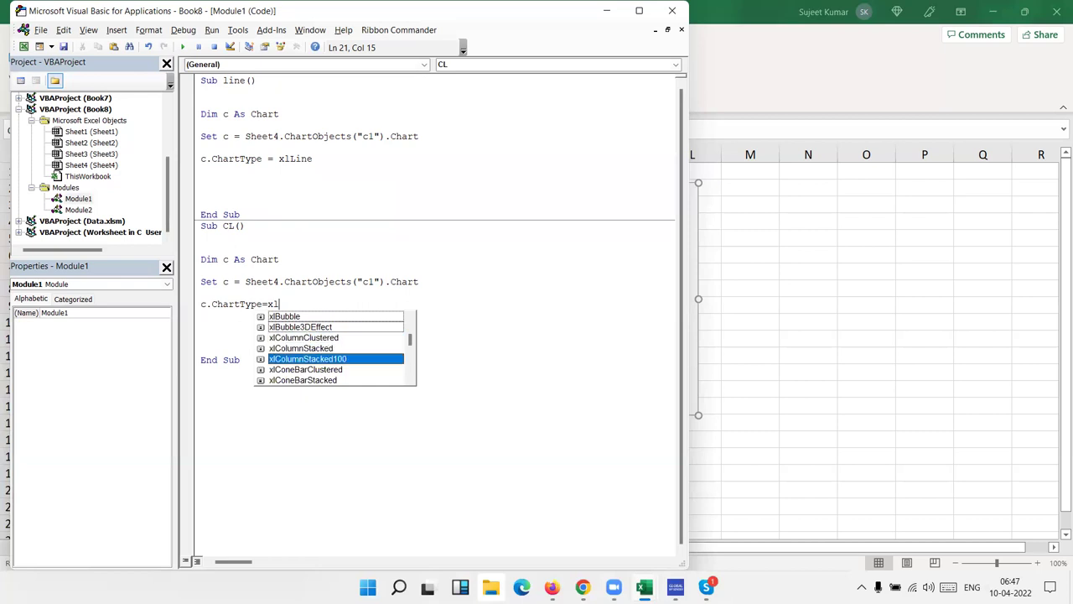
key(Up)
key(Up)
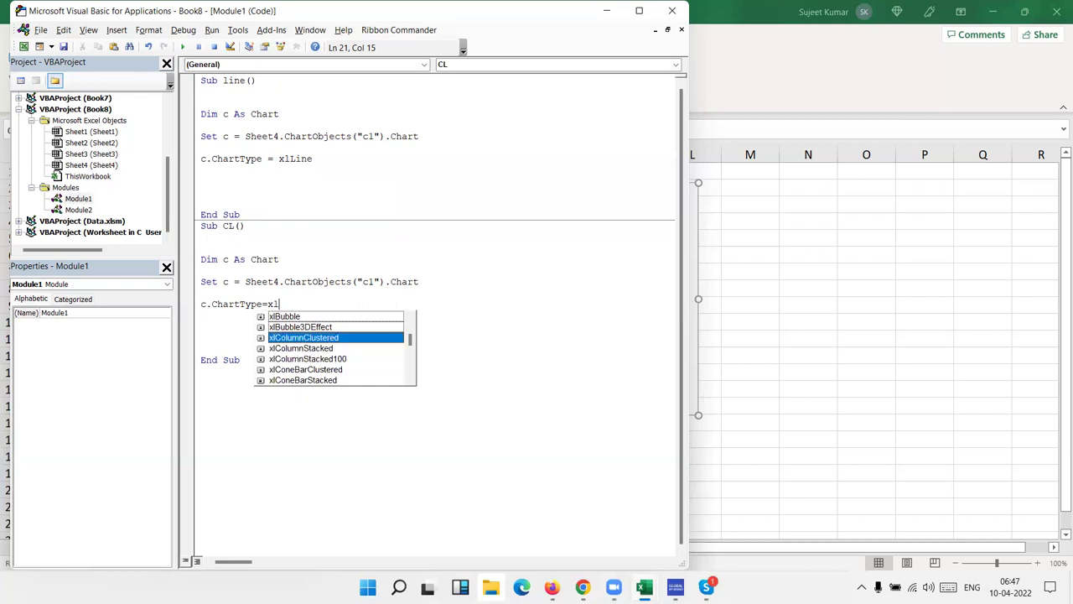
key(Tab)
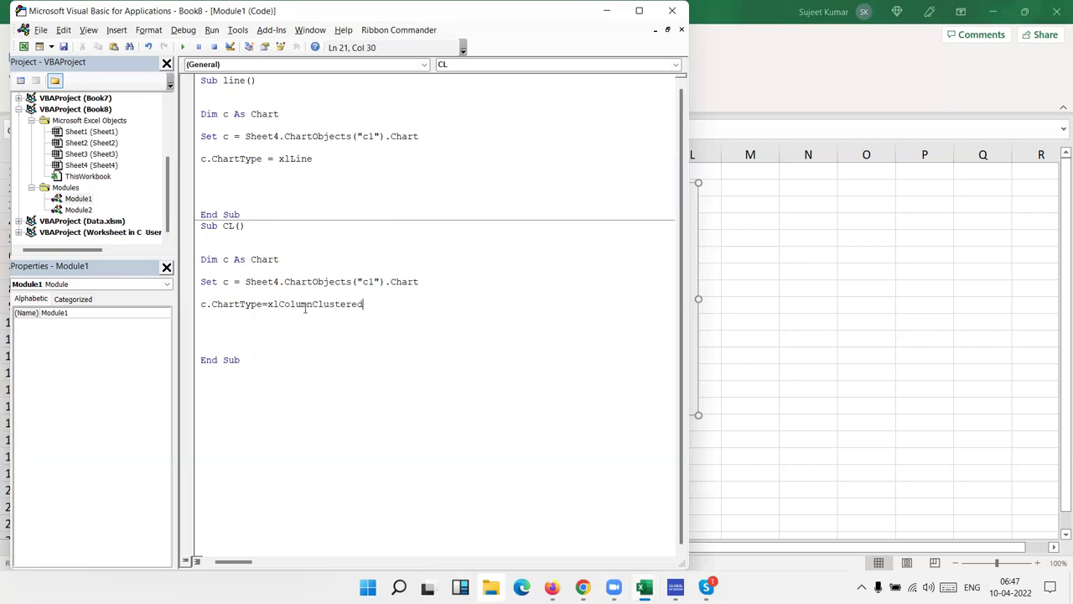
click(300, 322)
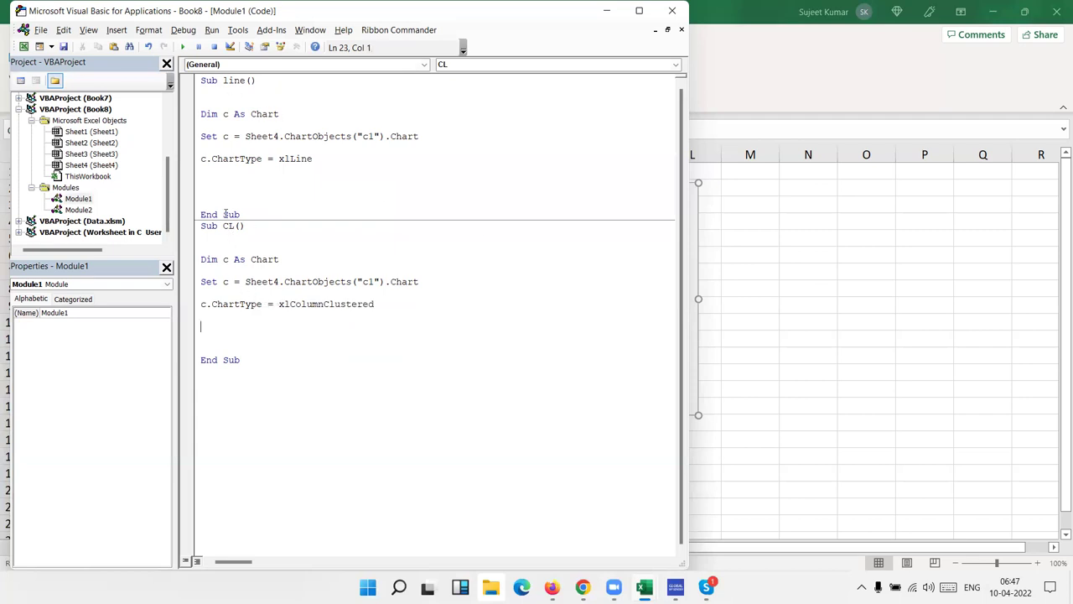
Step: Back in Excel, assign the line macro to the Line option button
click(846, 234)
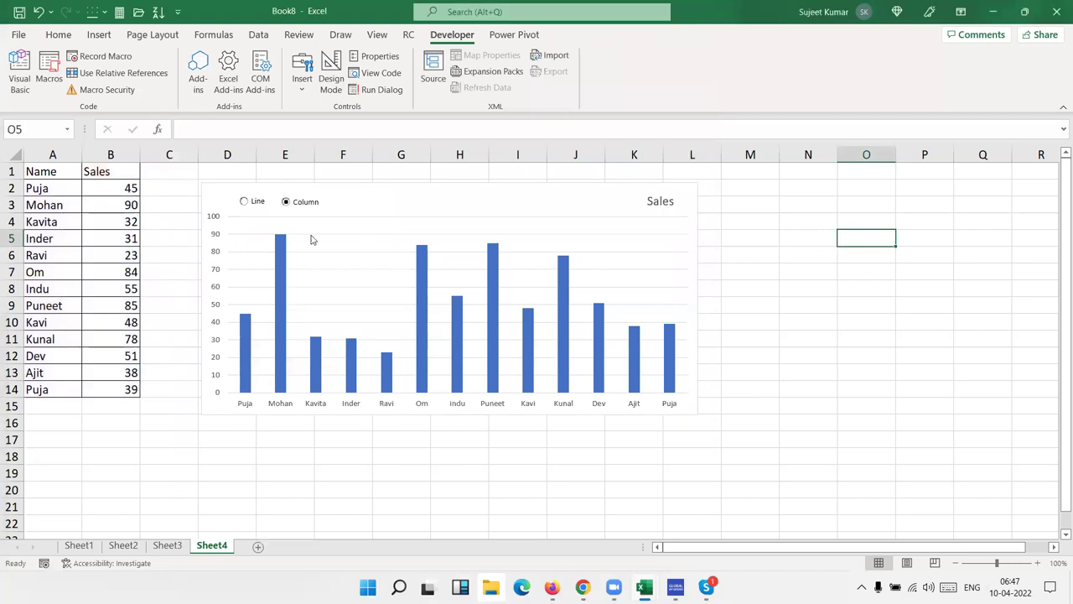
right_click(252, 203)
click(302, 335)
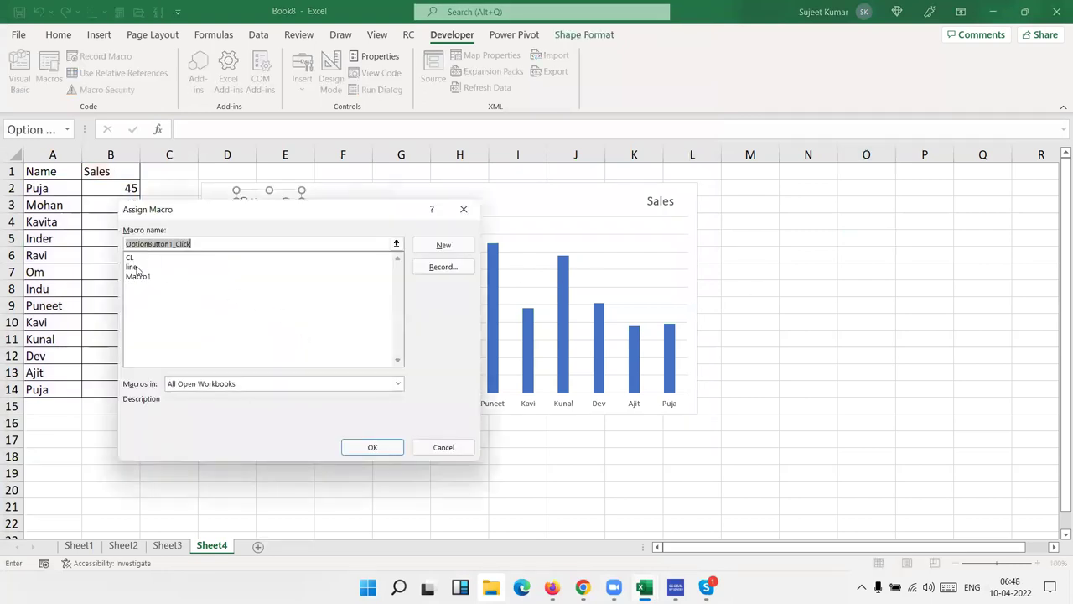
click(136, 267)
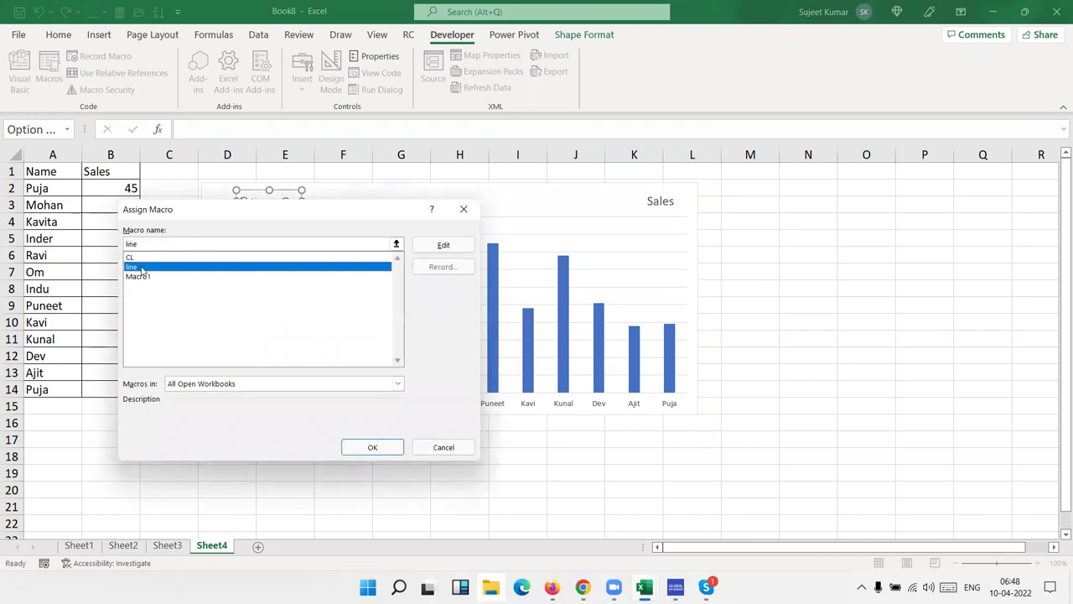
click(391, 450)
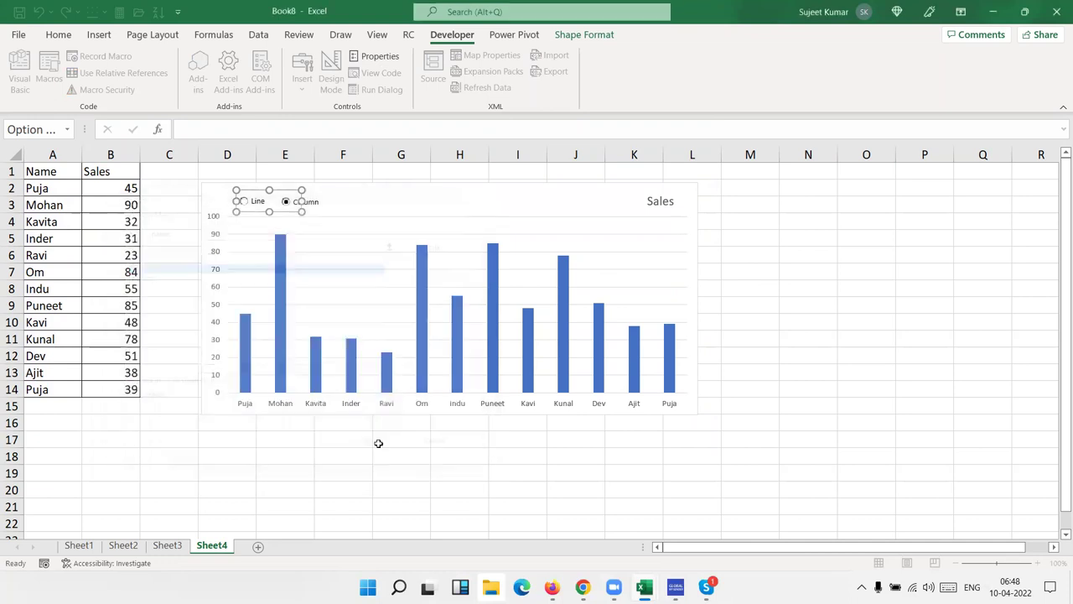
Step: Assign the CL macro to the Column option button, then test the Line option
right_click(315, 206)
click(367, 342)
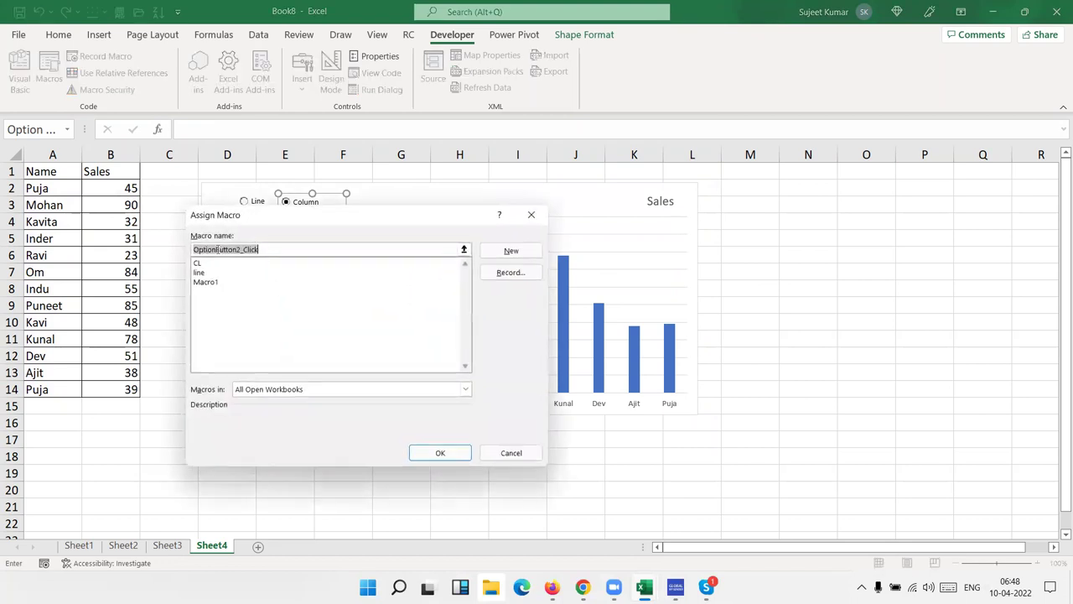
click(197, 265)
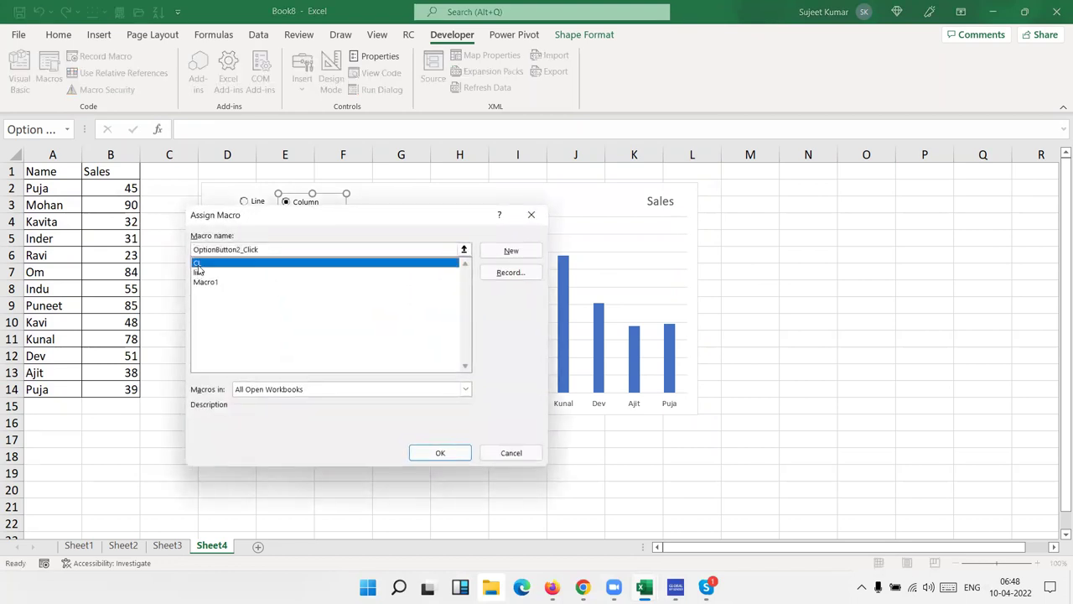
click(442, 453)
click(350, 473)
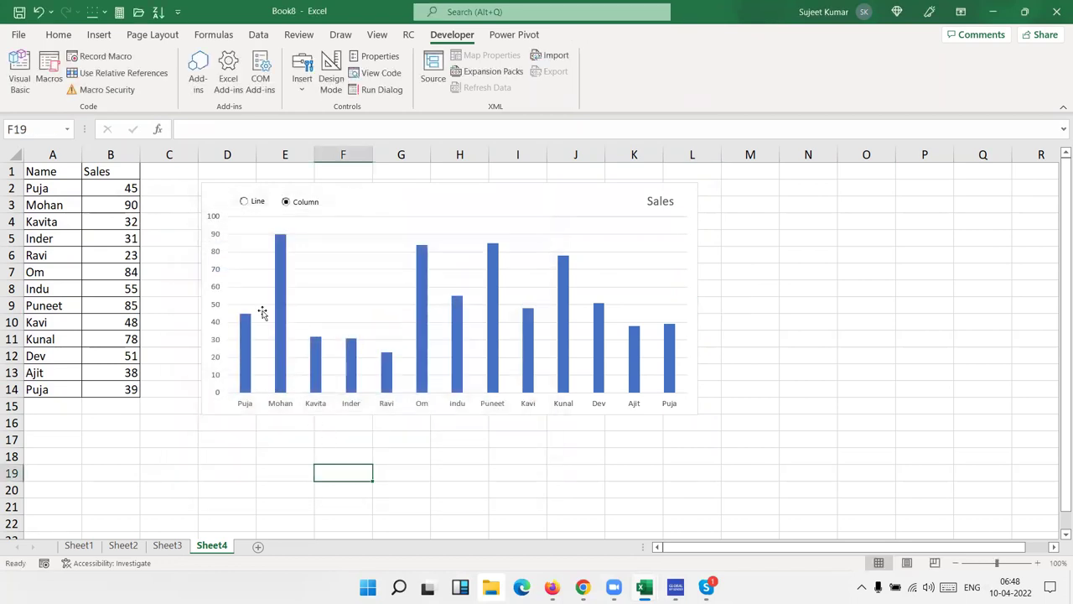
click(243, 201)
Step: Debug the error, change the line macro's chart reference from c1 to ct, and check the chart in Excel
click(564, 269)
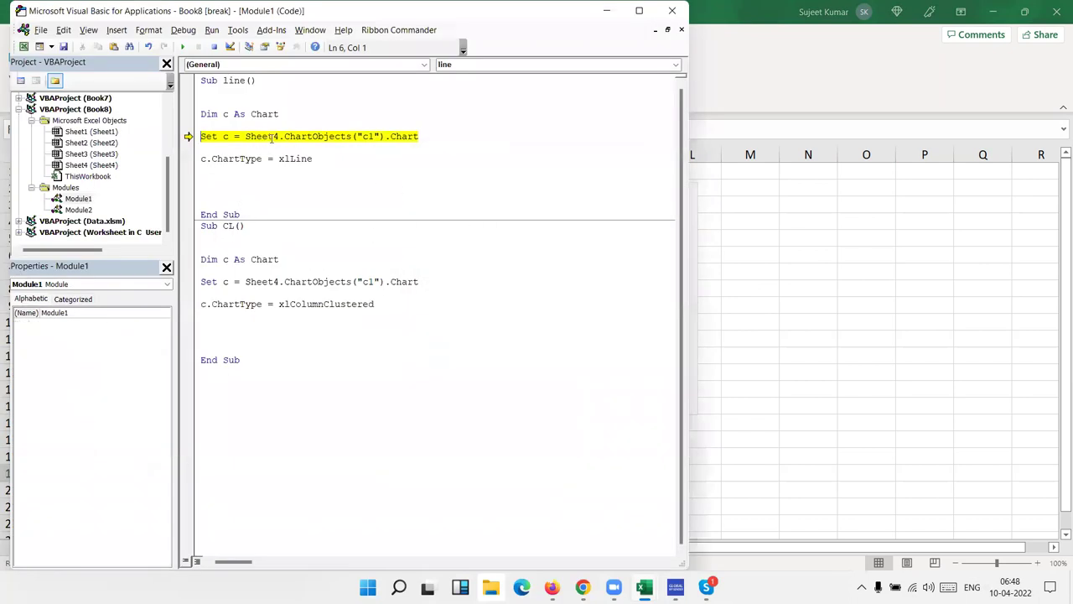
click(369, 138)
key(Delete)
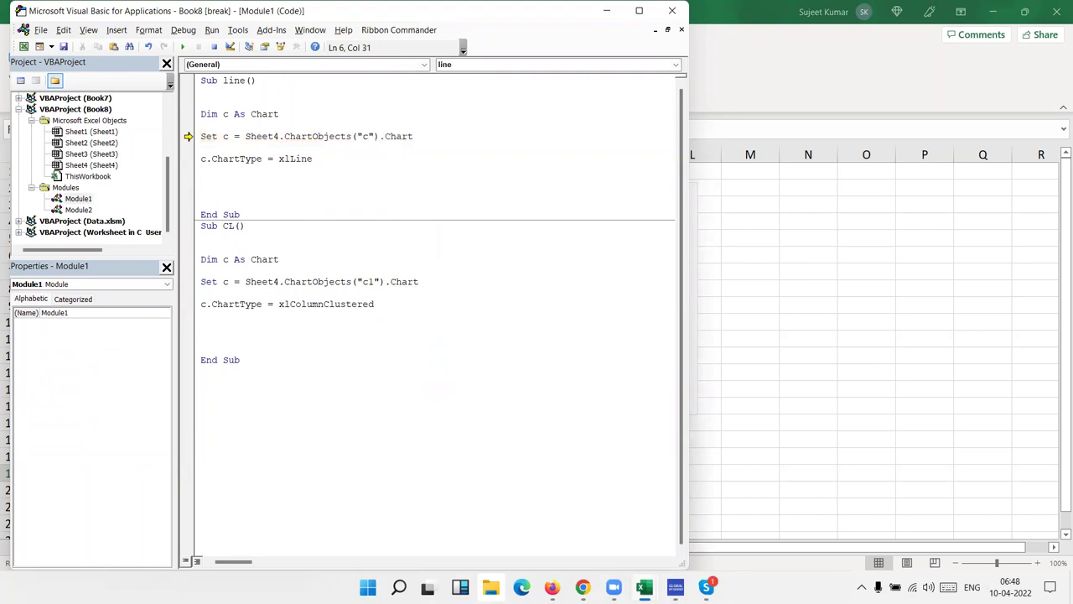
text(l)
click(433, 194)
key(alt+F11)
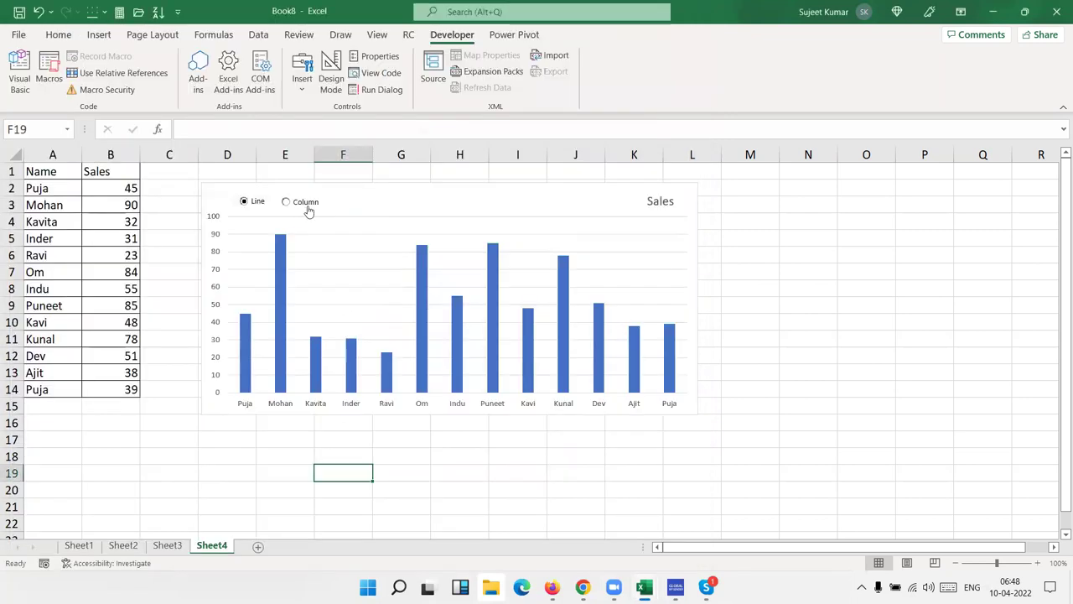
click(379, 208)
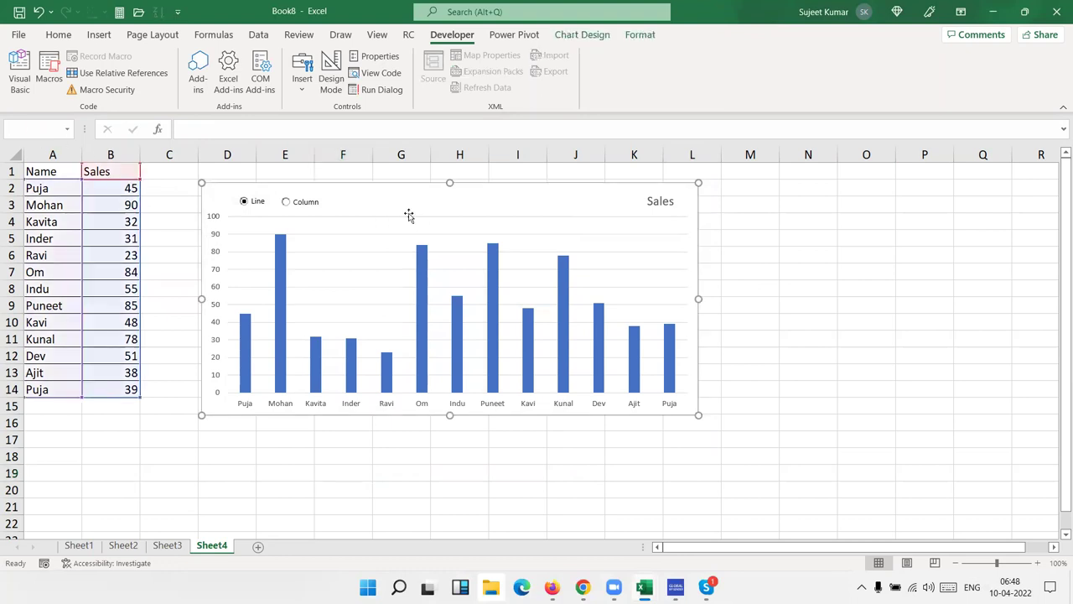
click(782, 256)
click(621, 212)
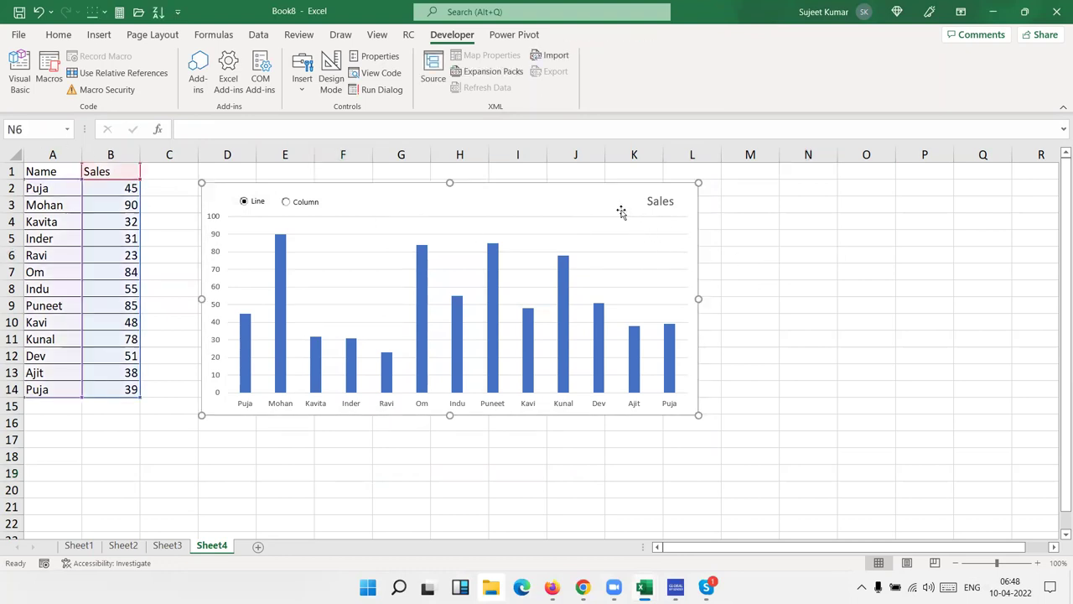
click(818, 309)
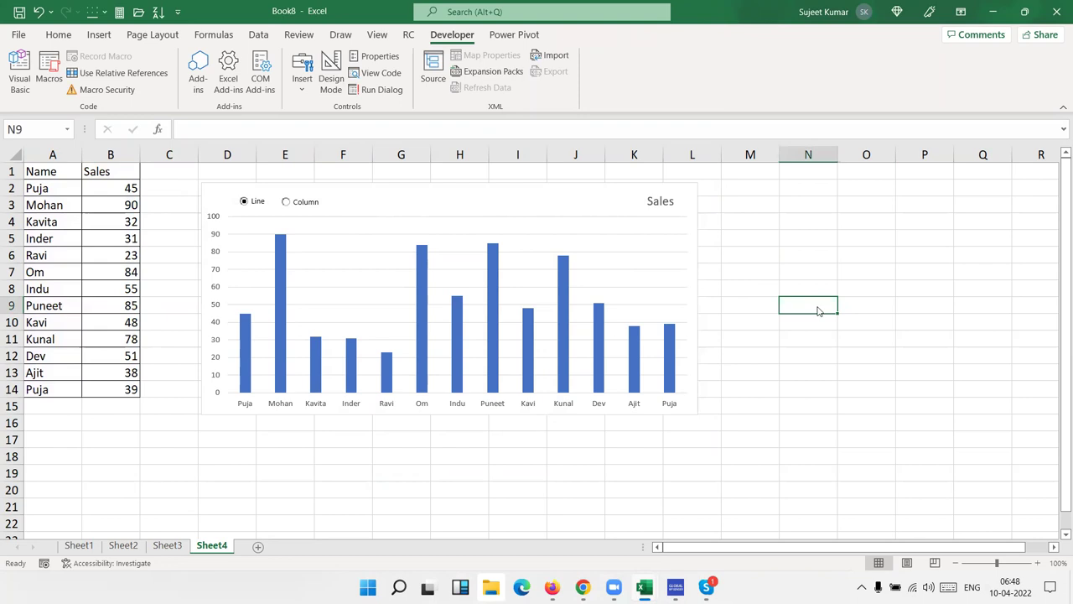
key(alt+F11)
Step: Change the CL macro's chart reference to ct and resume the paused macro
click(240, 180)
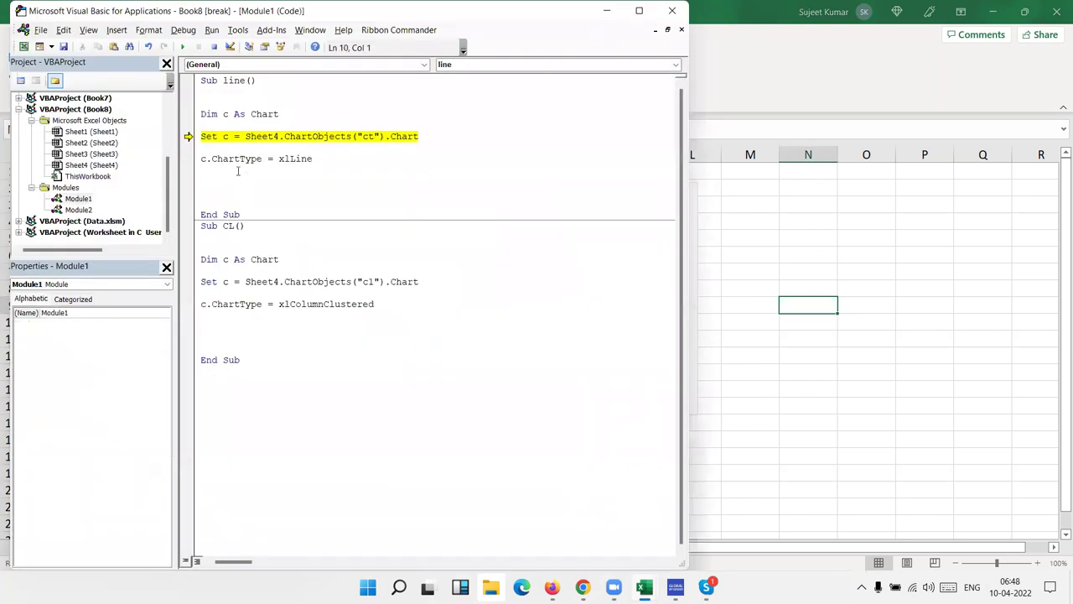
click(374, 281)
click(183, 46)
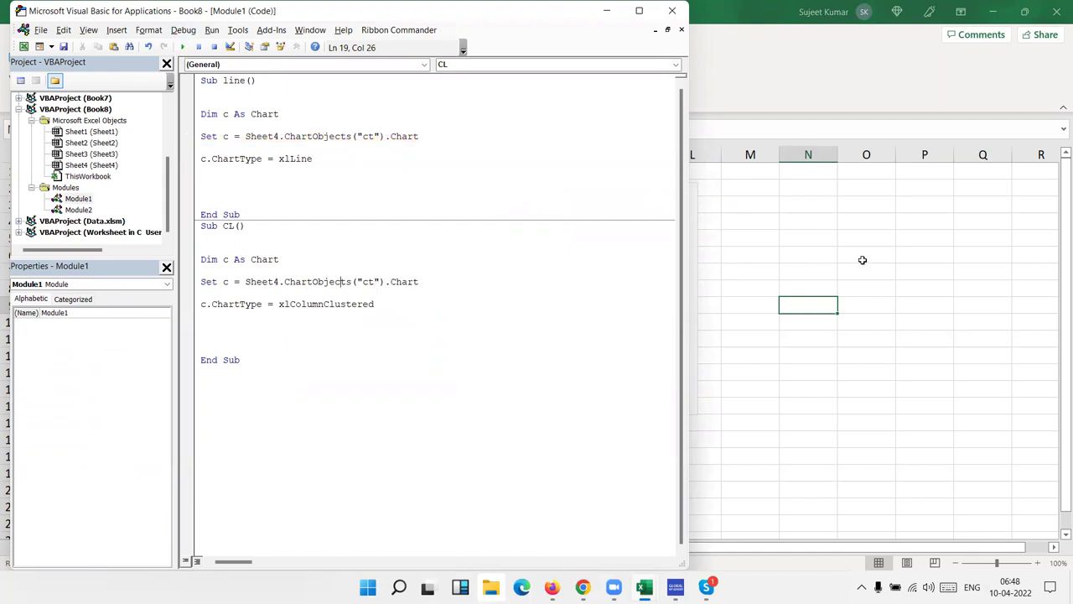
click(860, 259)
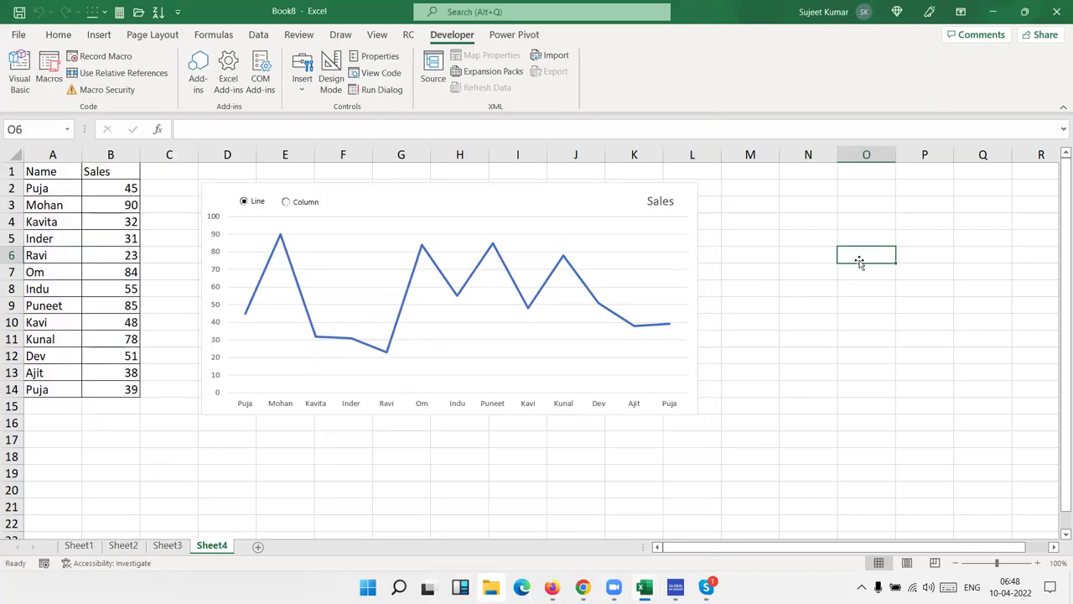
Step: Toggle the chart between column and line several times, ending on Column, then reopen the VBA editor
click(294, 203)
click(256, 204)
click(286, 203)
click(246, 204)
click(287, 204)
click(249, 207)
click(286, 207)
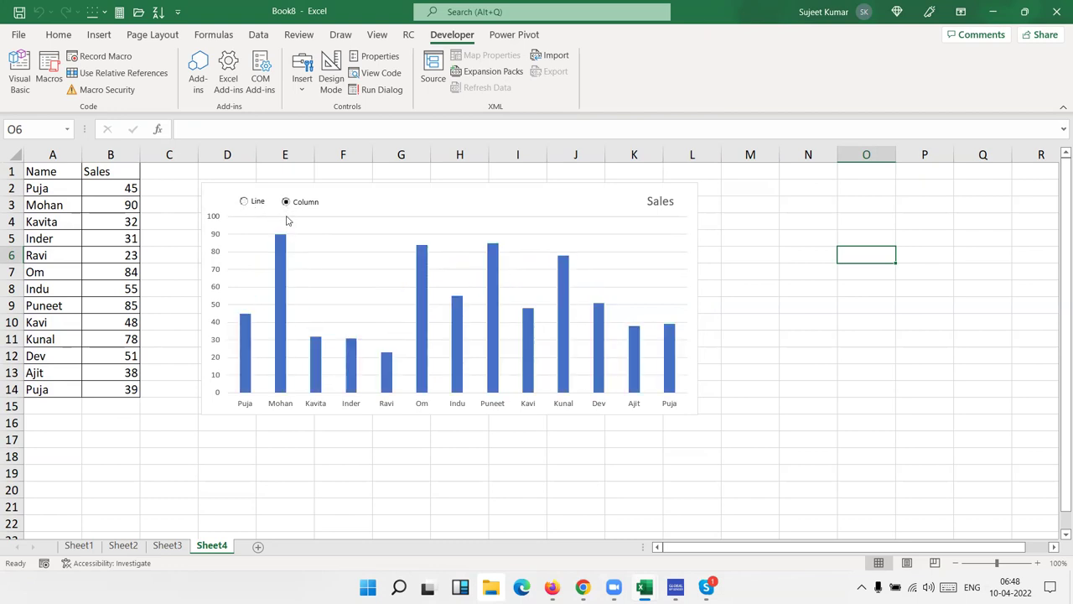
key(alt+F11)
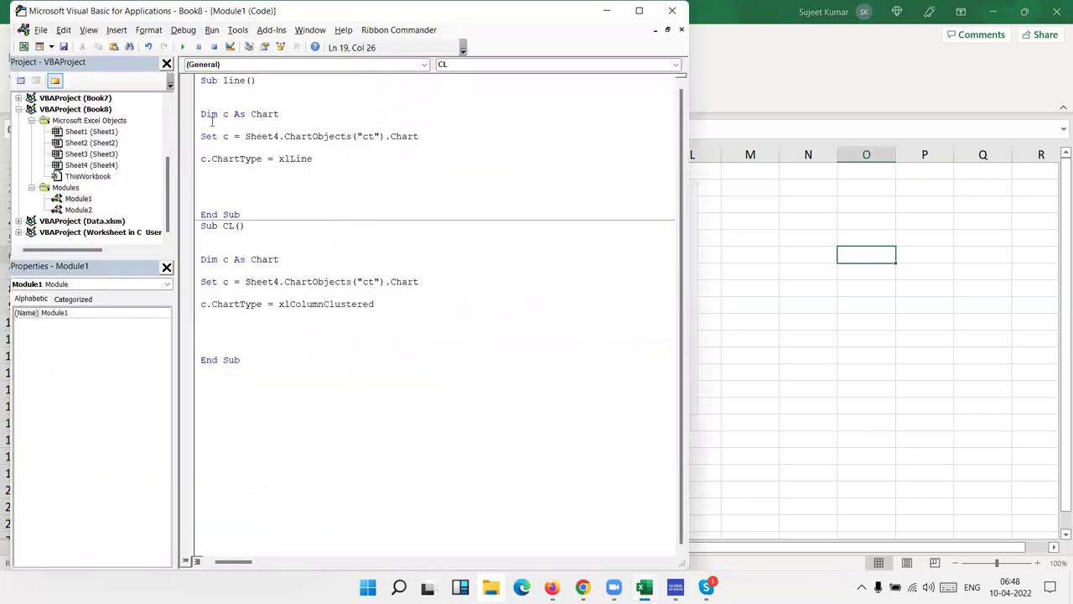
Step: Check in Excel that the macro's Sheet4 and chart name ct references match the chart
click(211, 122)
double_click(273, 136)
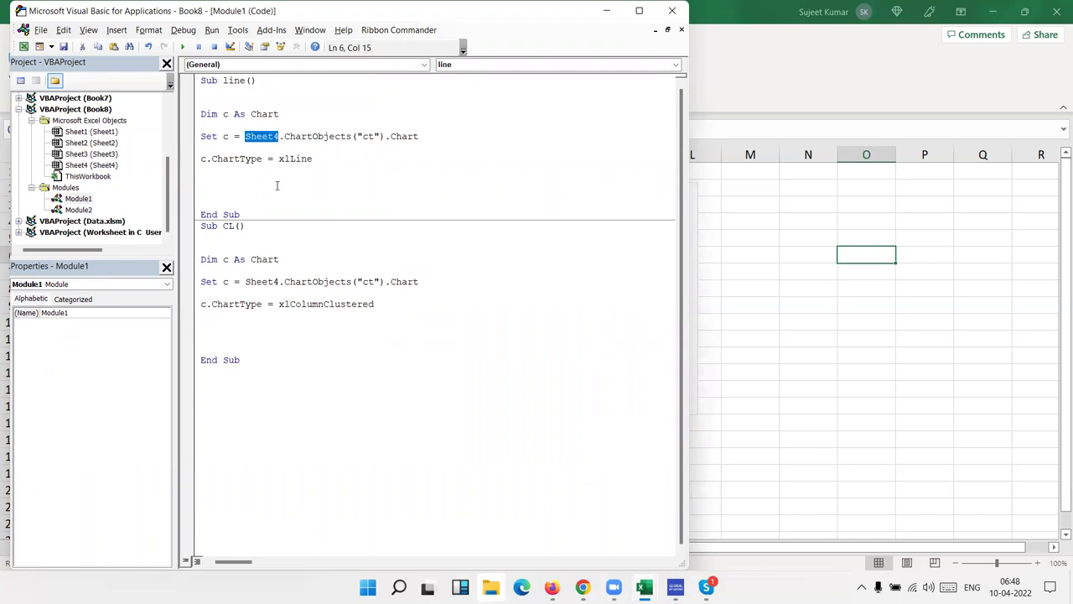
double_click(317, 137)
double_click(367, 137)
key(alt+F11)
click(430, 201)
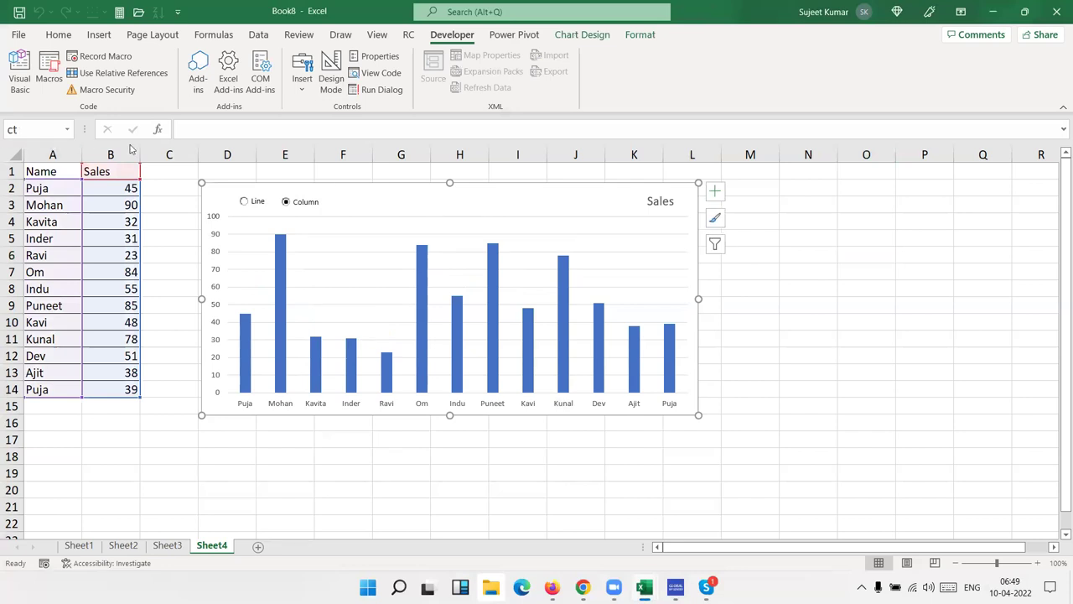
key(alt+Tab)
click(284, 151)
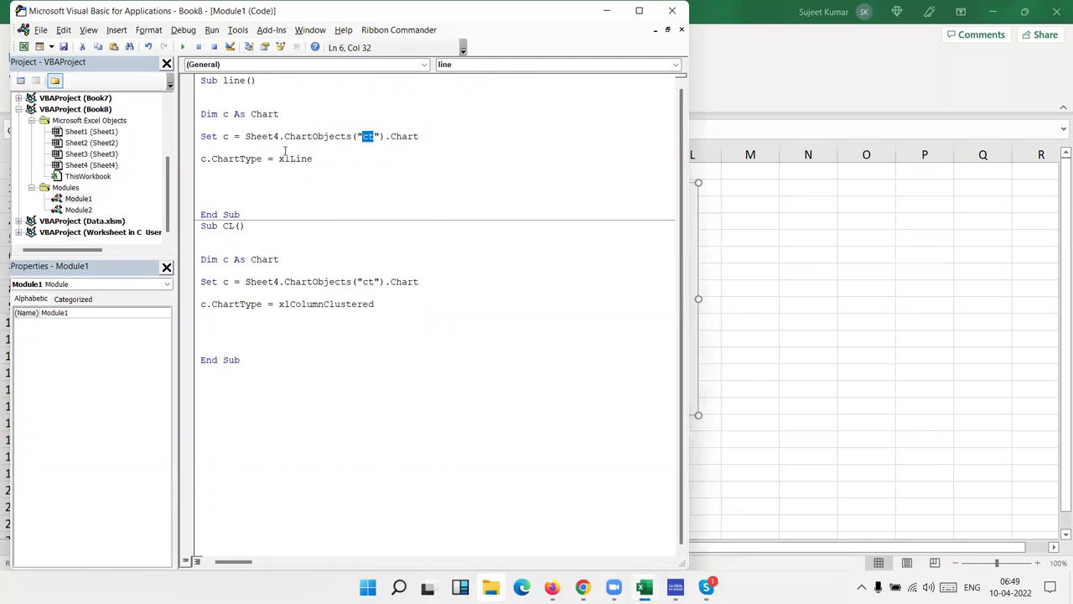
Step: Add c.ChartTitle = "Sales in Line" below the xlLine chart-type line in the line macro
click(434, 146)
click(196, 164)
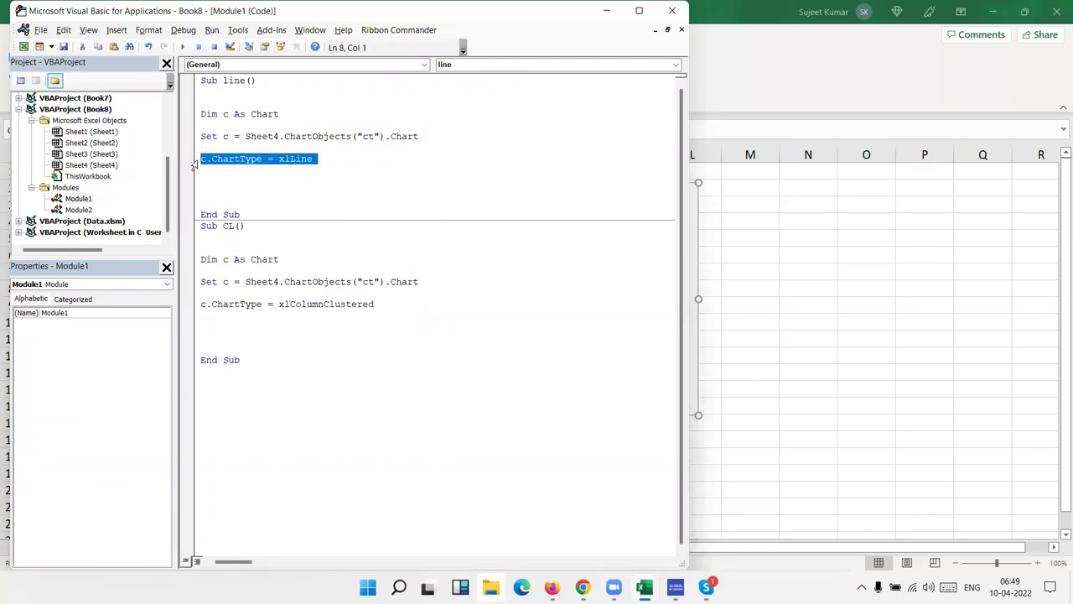
click(232, 176)
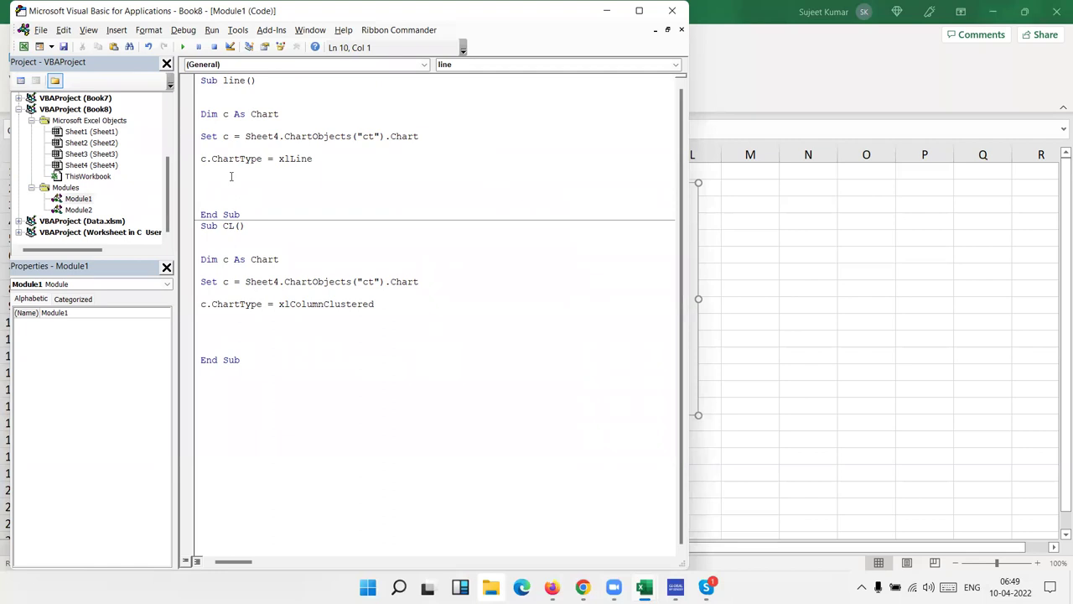
click(225, 172)
text(c.)
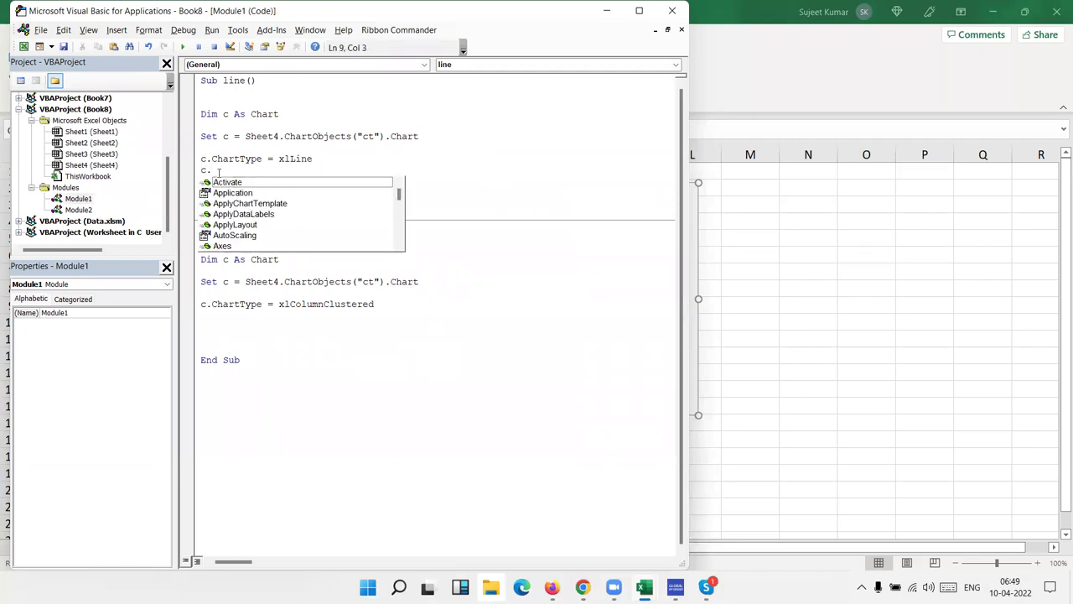
text(ch)
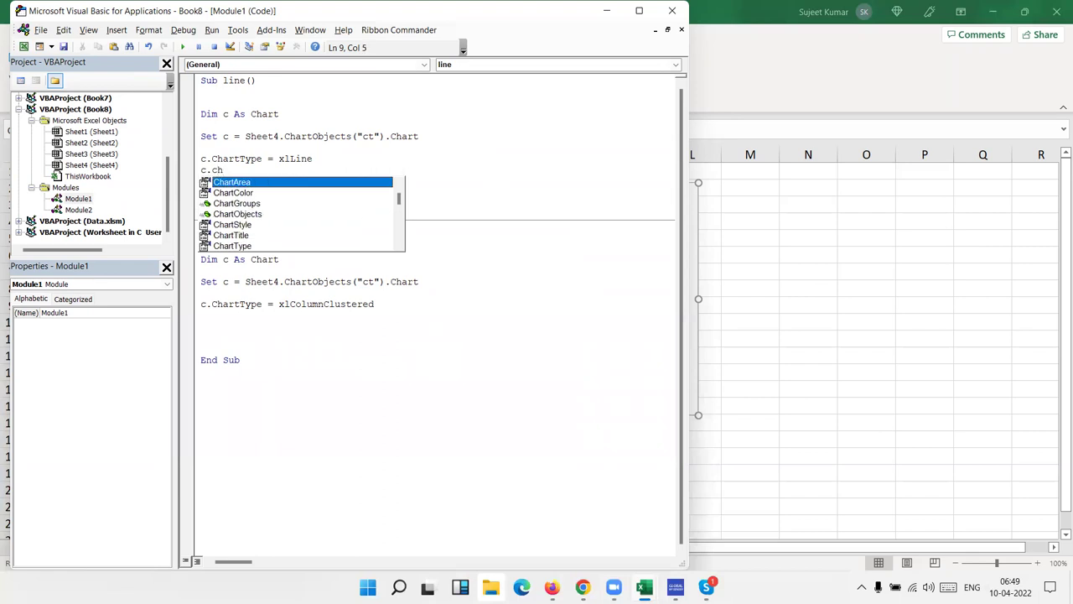
key(Down)
key(Down)
key(Down)
key(Down)
key(Down)
key(Tab)
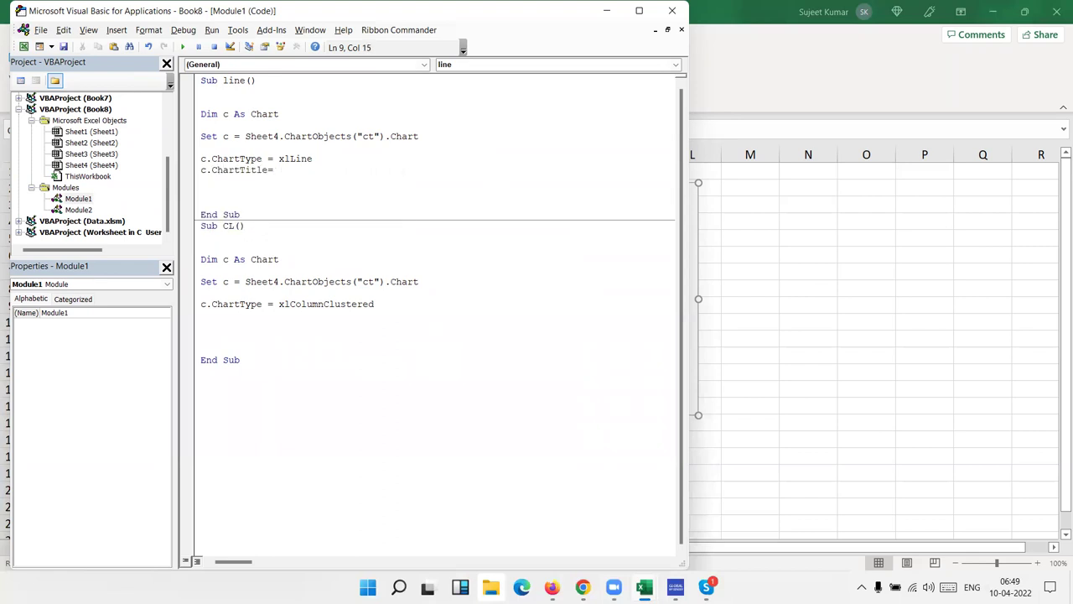
text(Sales in Line")
Step: Copy the title line into the CL macro and change it to "Sales in Column"
click(255, 179)
drag(374, 170, 192, 171)
key(ctrl+c)
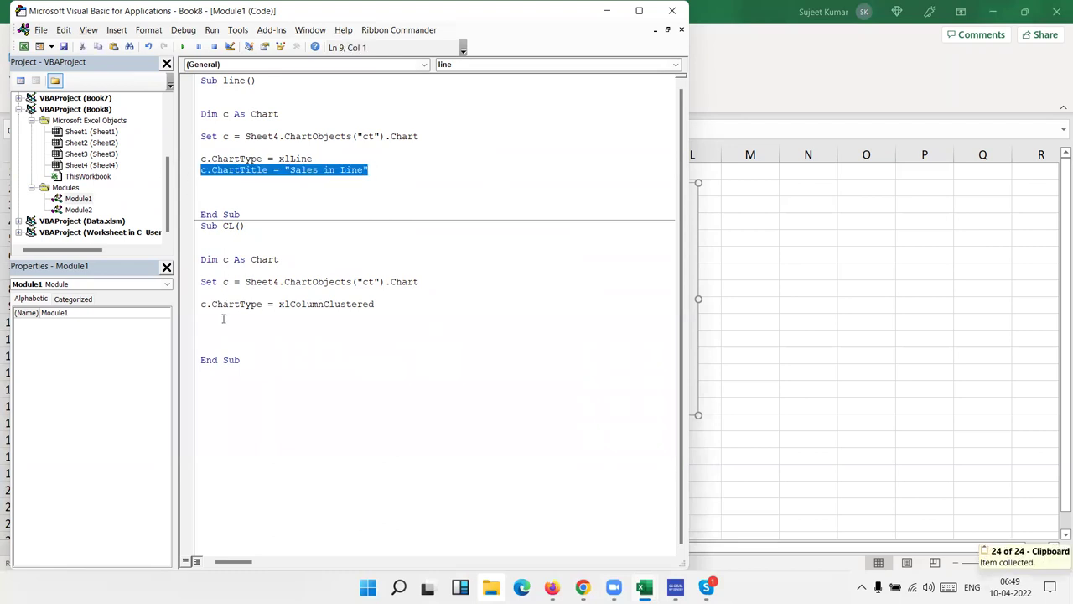
click(223, 315)
key(ctrl+v)
double_click(342, 315)
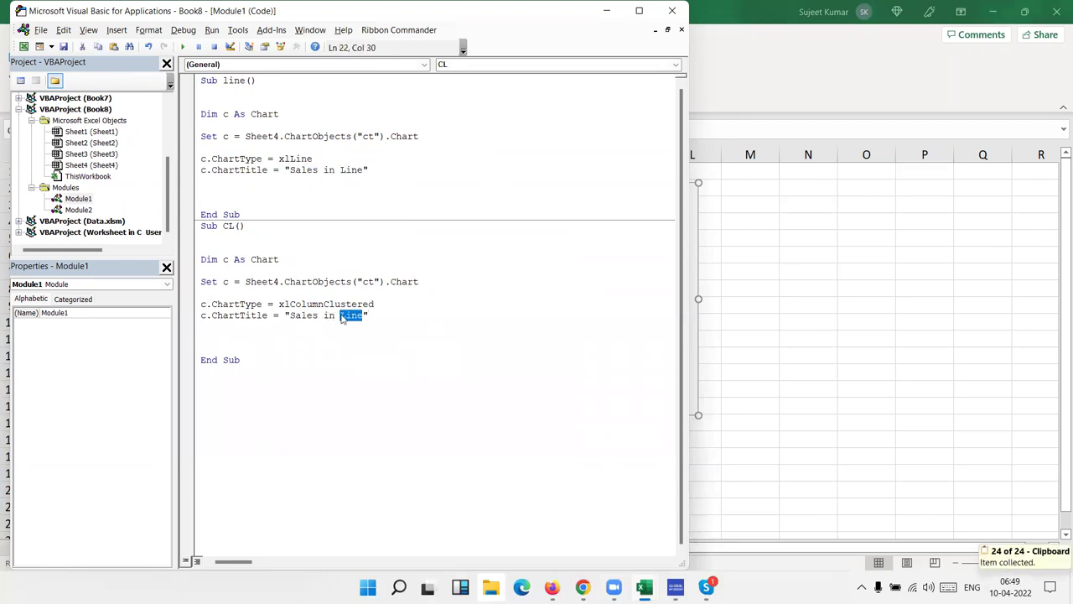
text(Column)
click(363, 346)
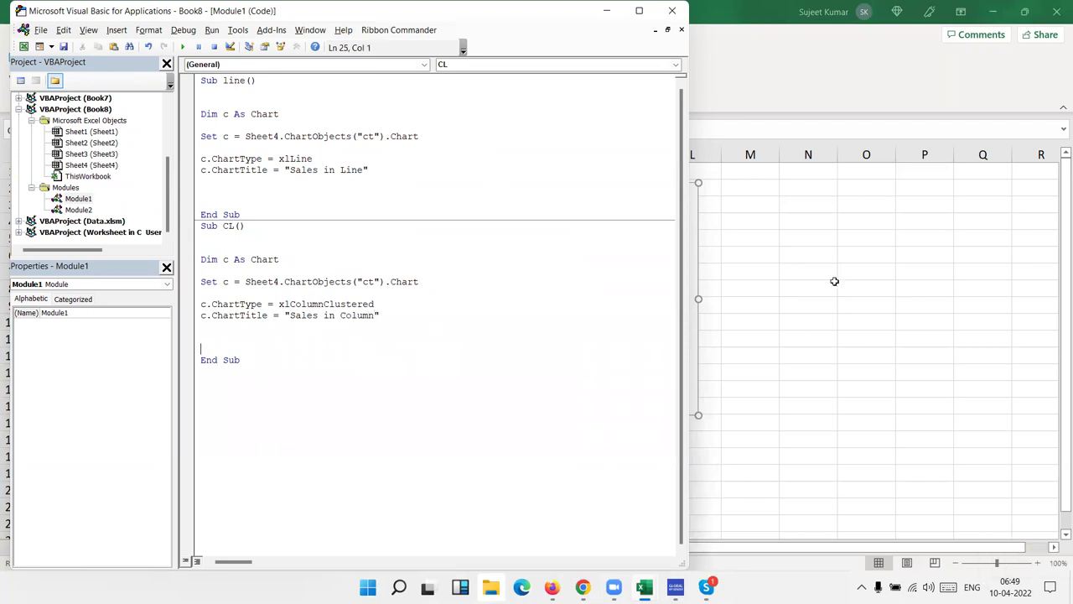
click(835, 278)
Step: Test the Line option, inspect the failing ChartTitle line, and stop the paused macro
click(259, 203)
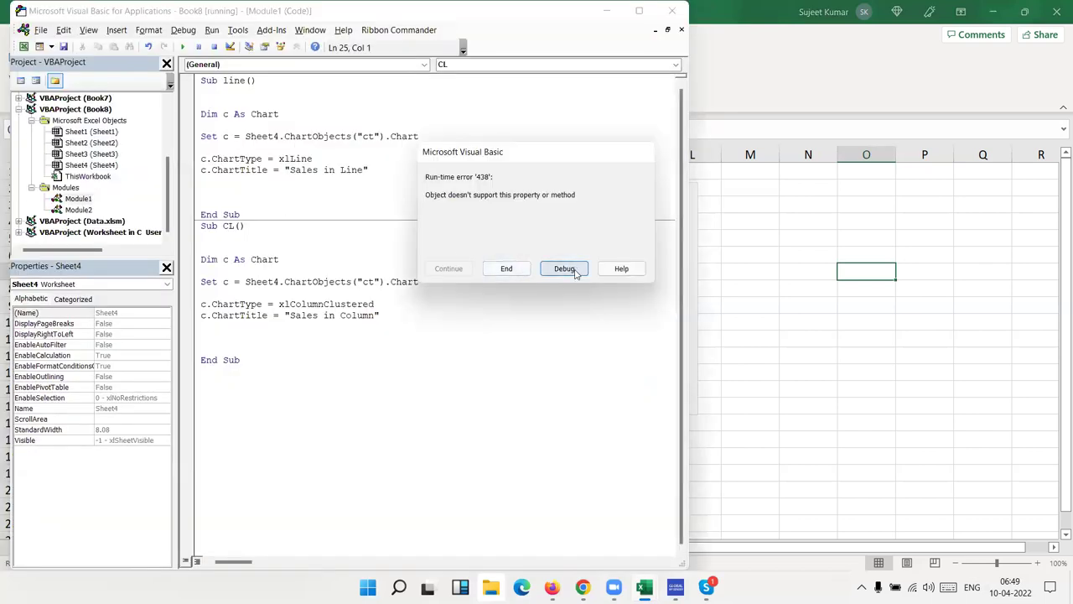
click(577, 270)
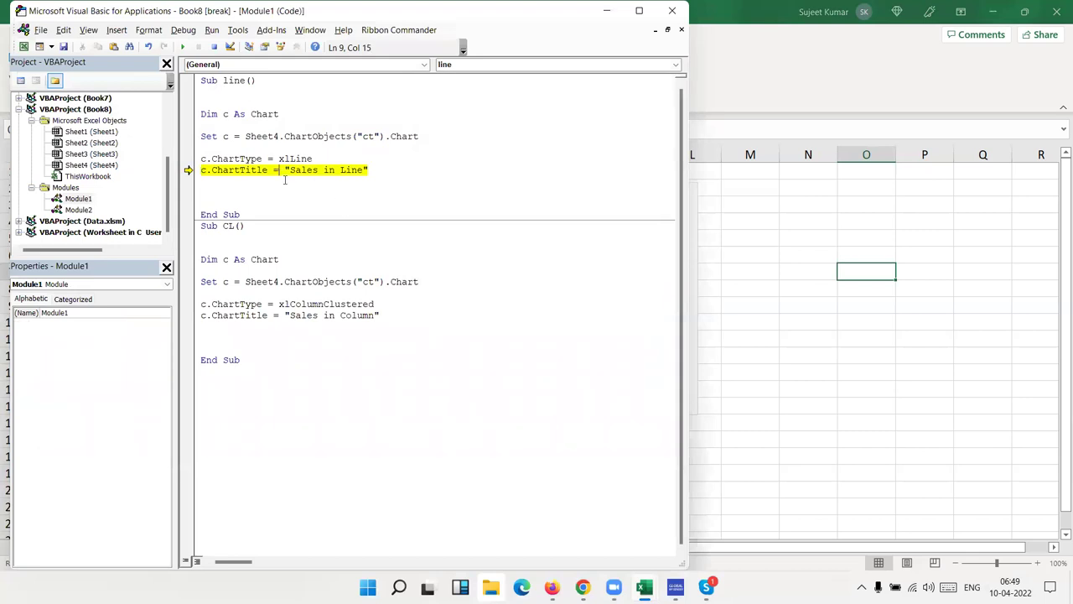
key(BackSpace)
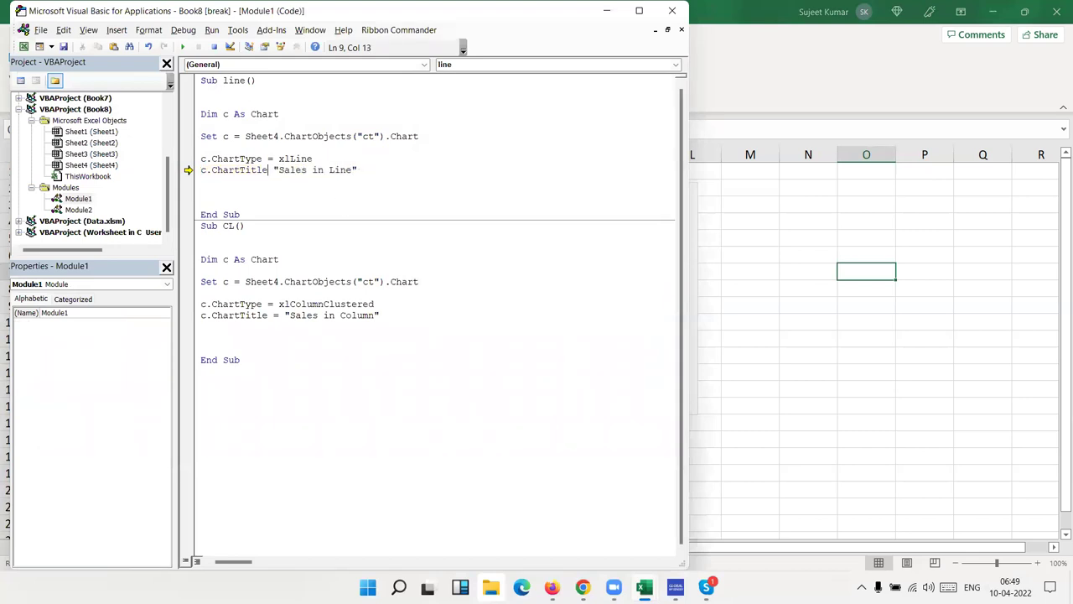
text(=)
click(202, 181)
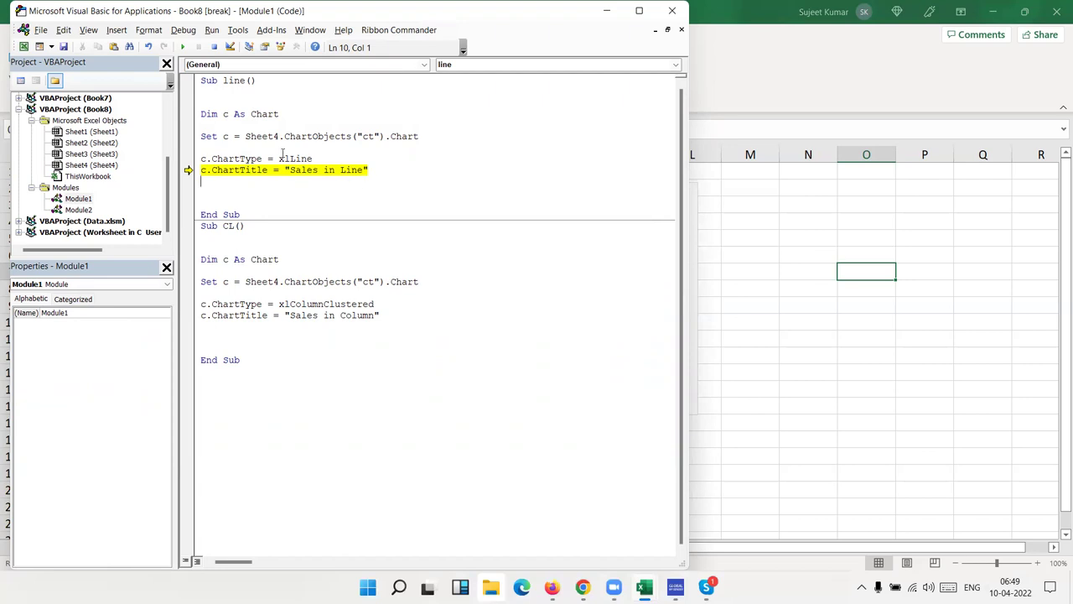
click(381, 170)
key(BackSpace)
key(BackSpace)
key(BackSpace)
key(BackSpace)
key(BackSpace)
key(BackSpace)
key(BackSpace)
key(BackSpace)
text(=)
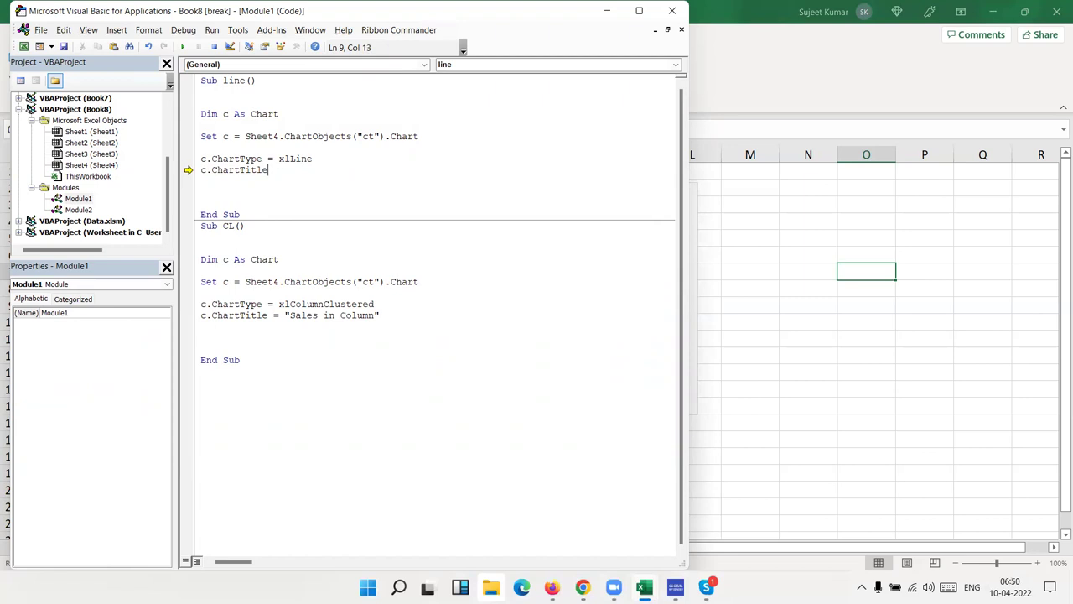
click(215, 48)
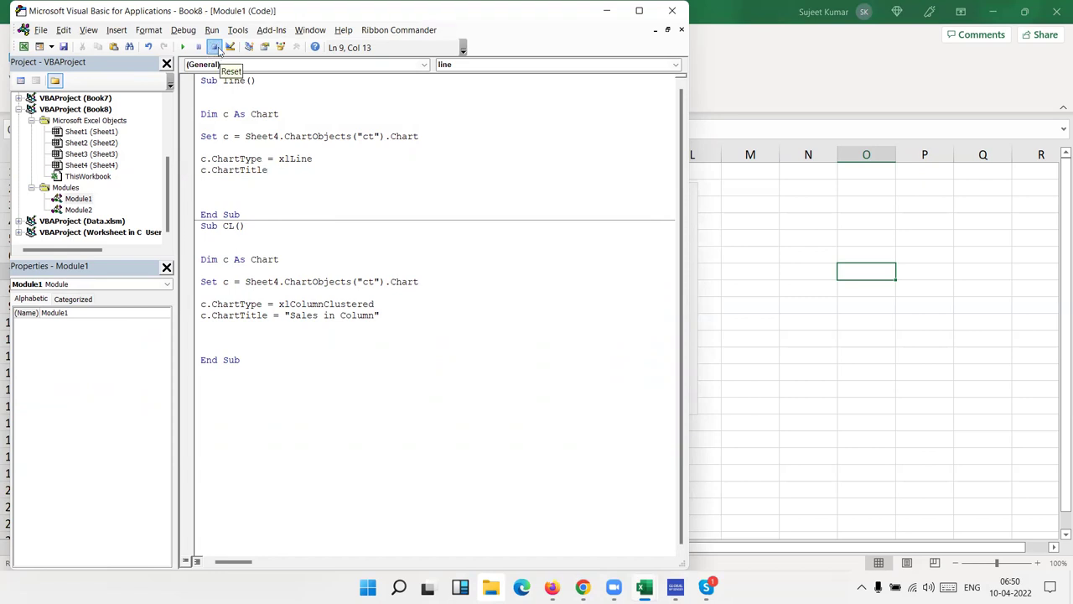
Step: Retype the line macro's title assignment as c.ChartTitle = "Sales l"
text(=)
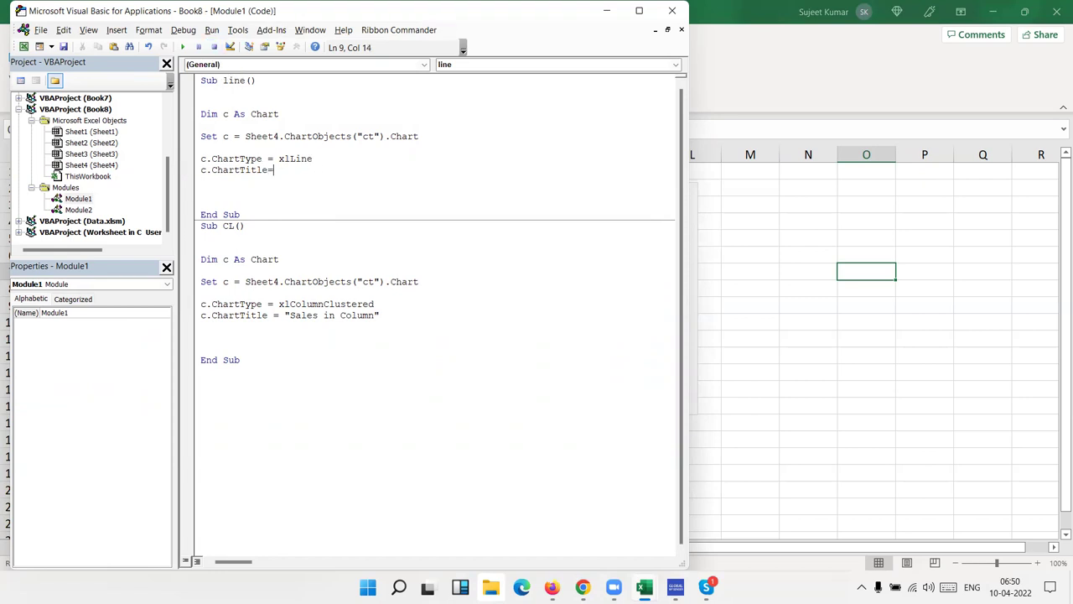
key(BackSpace)
key(BackSpace)
key(BackSpace)
key(BackSpace)
text(c.ch)
key(Down)
key(Down)
key(Down)
key(Down)
key(Down)
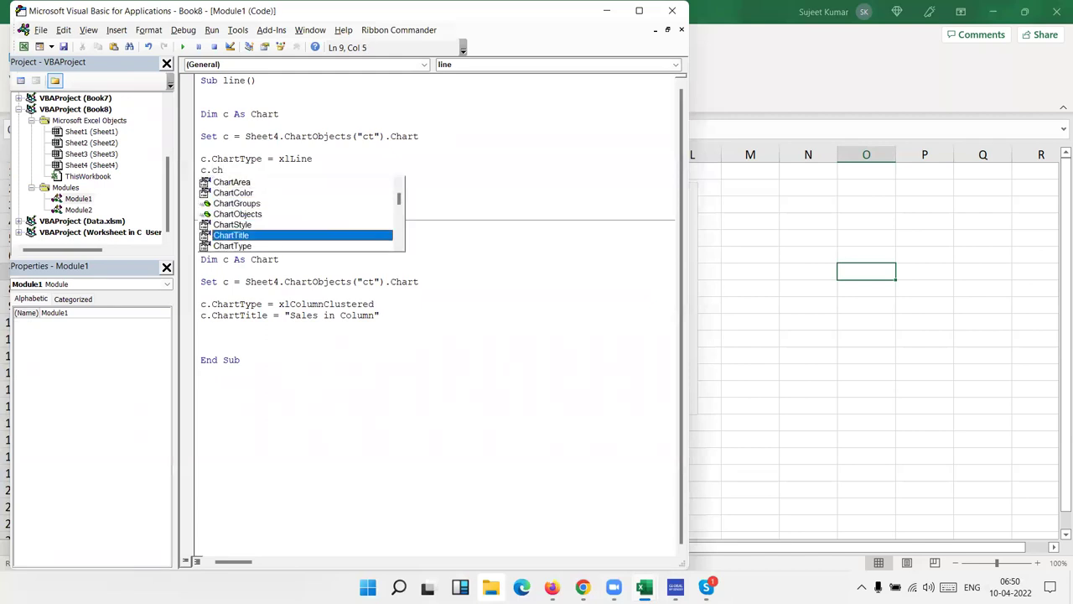
key(Tab)
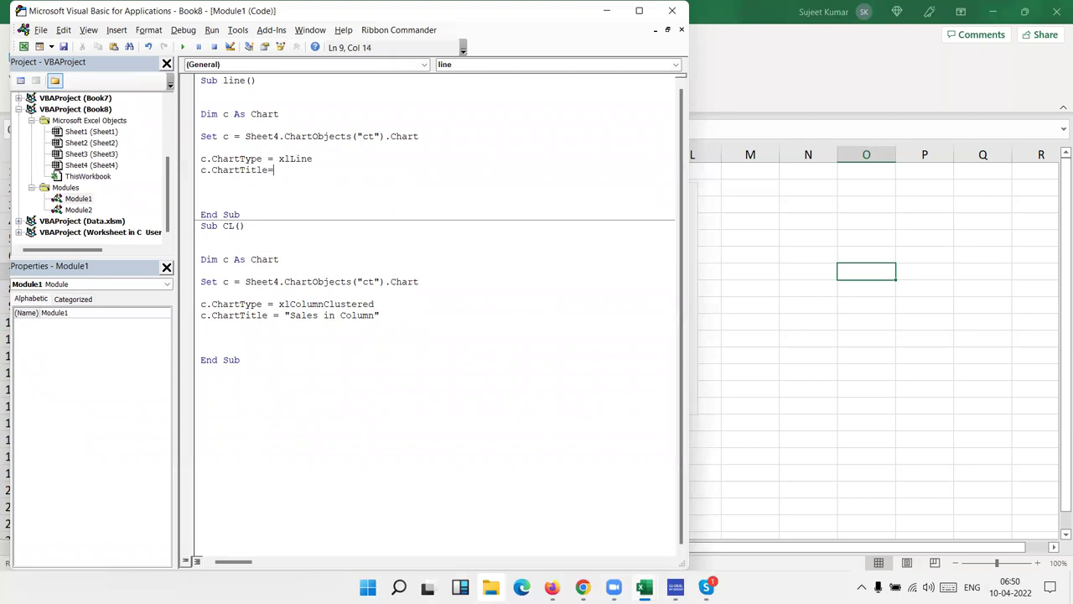
text(Sales l)
key(Return)
Step: Rerun the Line option, debug error 438, and reset the halted macro
click(781, 218)
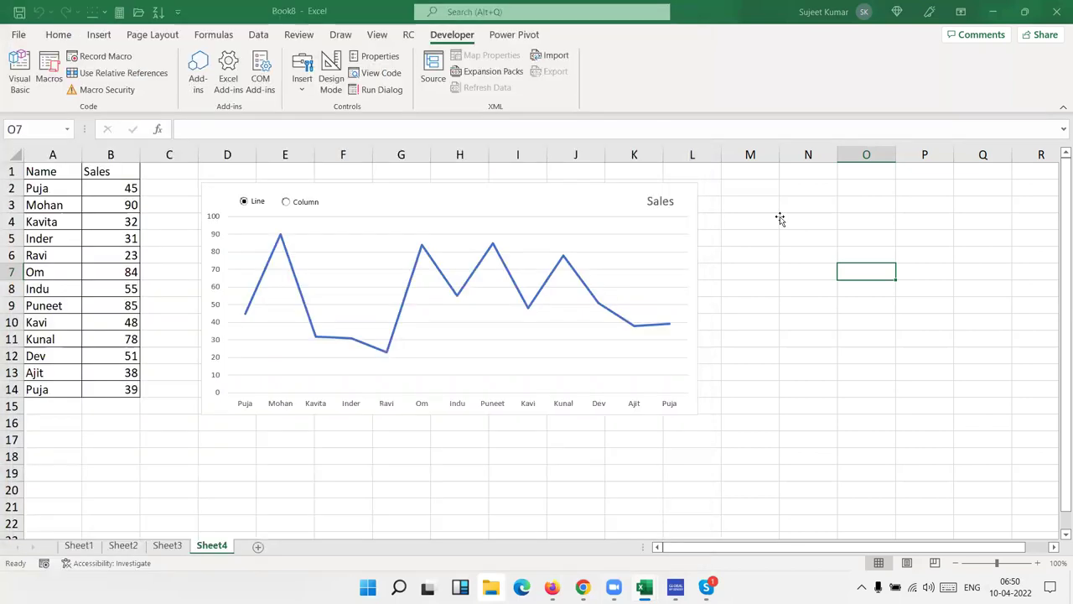
click(246, 207)
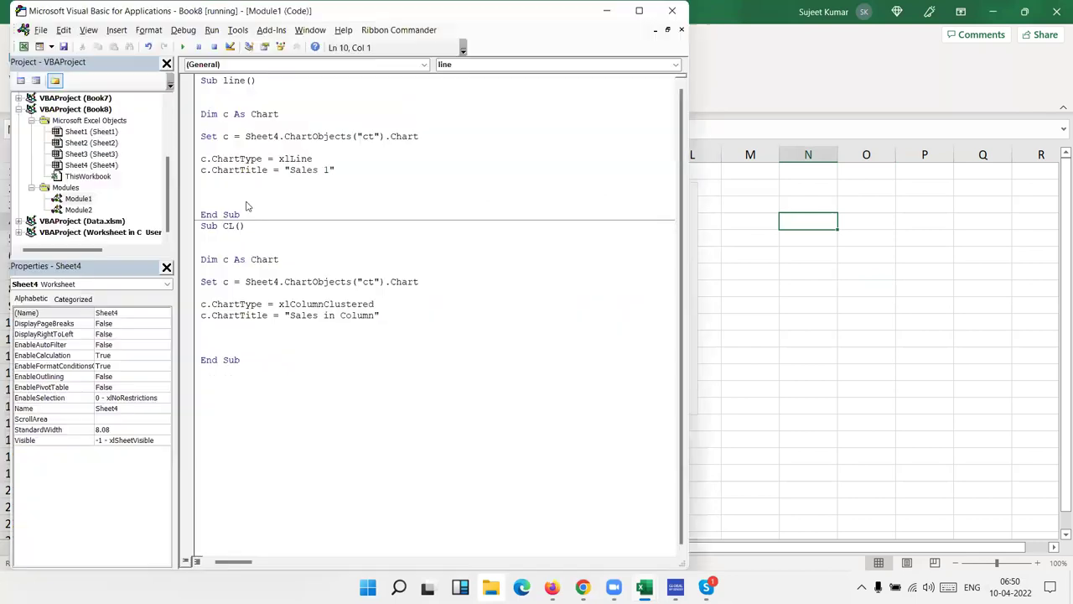
click(563, 269)
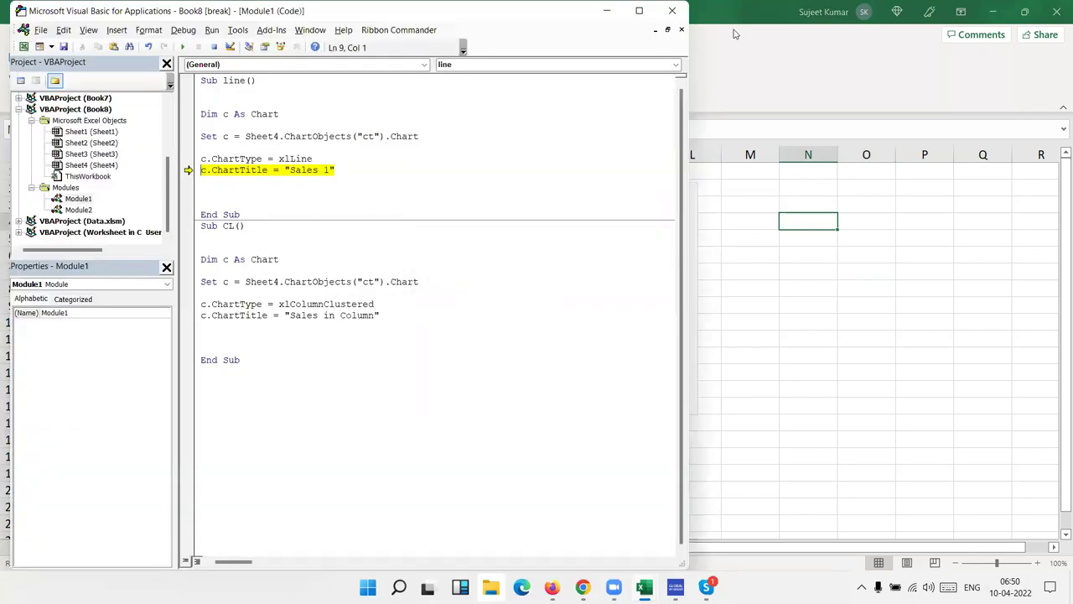
click(922, 59)
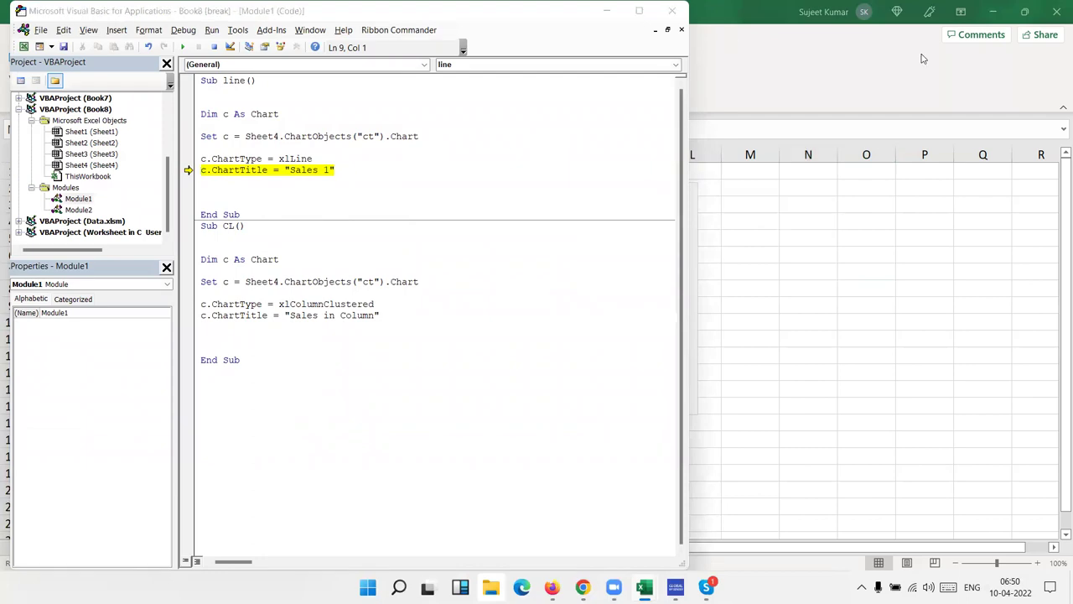
Step: Change the line macro's title to c.ChartTitle.Text = "Sales in Line"
click(268, 169)
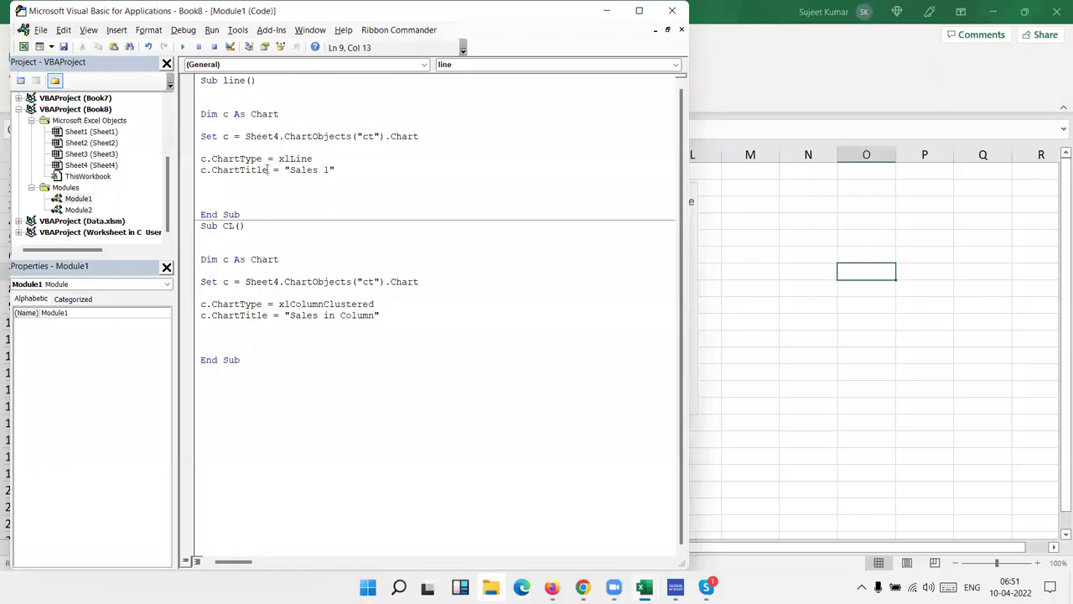
text(.te)
key(Tab)
click(351, 170)
text(in Line)
Step: Change the column macro's title line to use ChartTitle.Text for "Sales in Column"
click(257, 316)
key(Right)
key(Right)
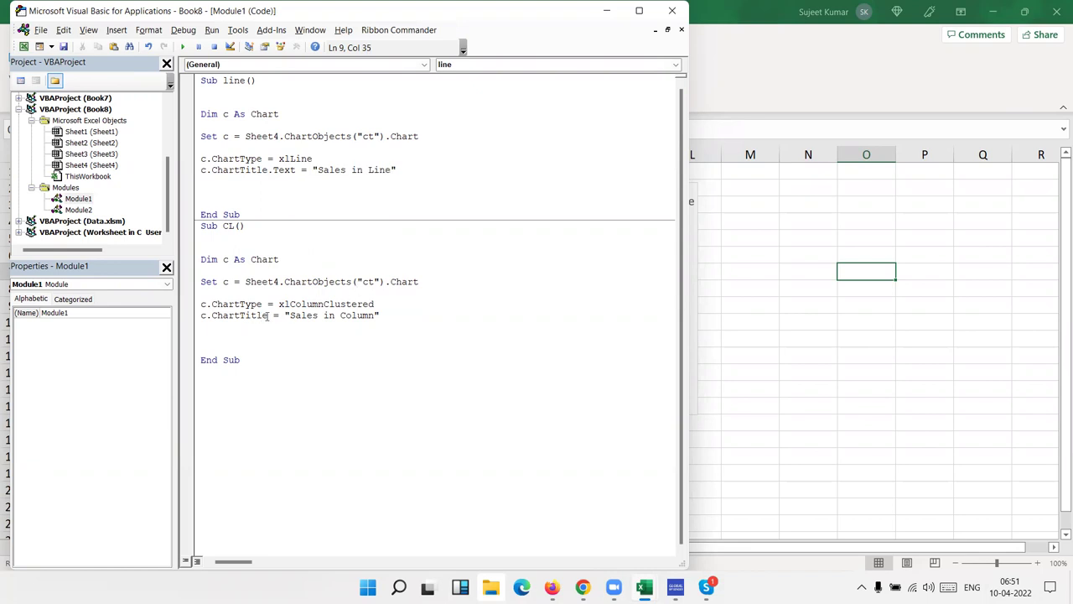
text(.Te)
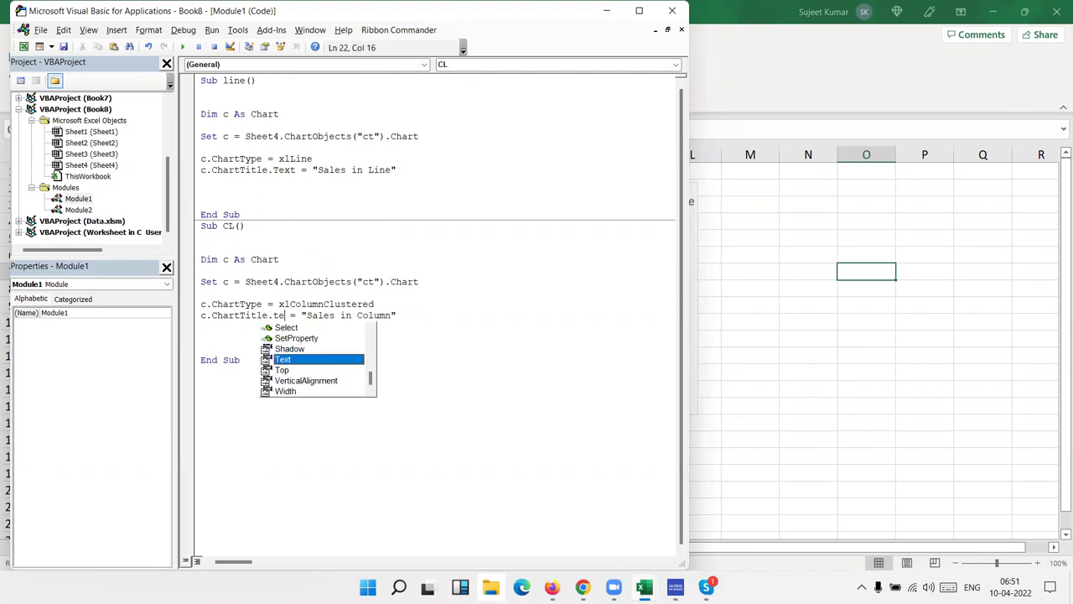
key(Tab)
click(297, 340)
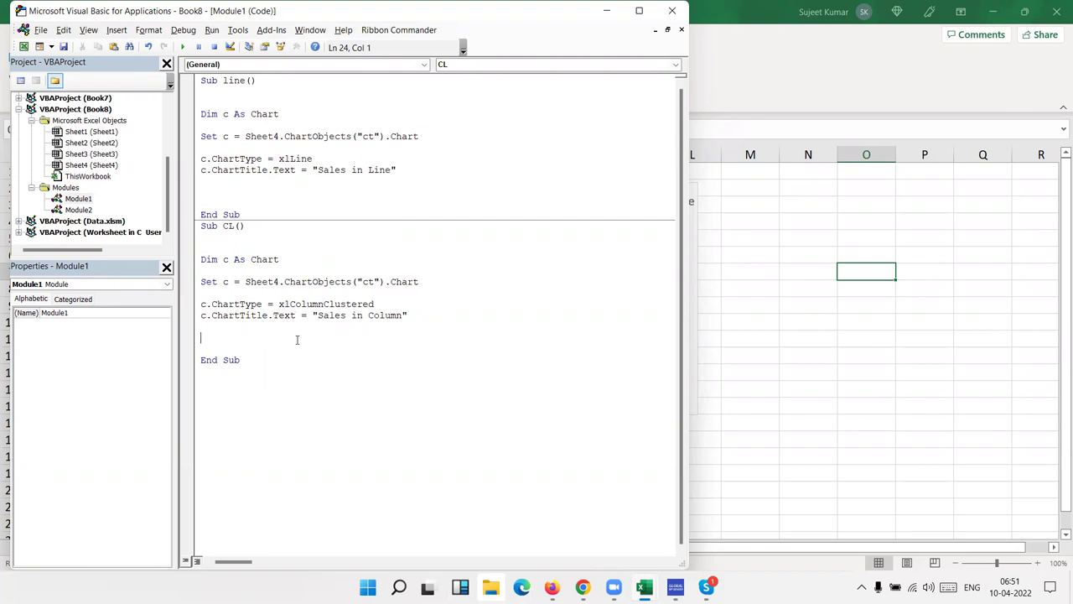
Step: Toggle the chart between Column and Line several times, ending as a line chart titled "Sales in Line"
click(778, 309)
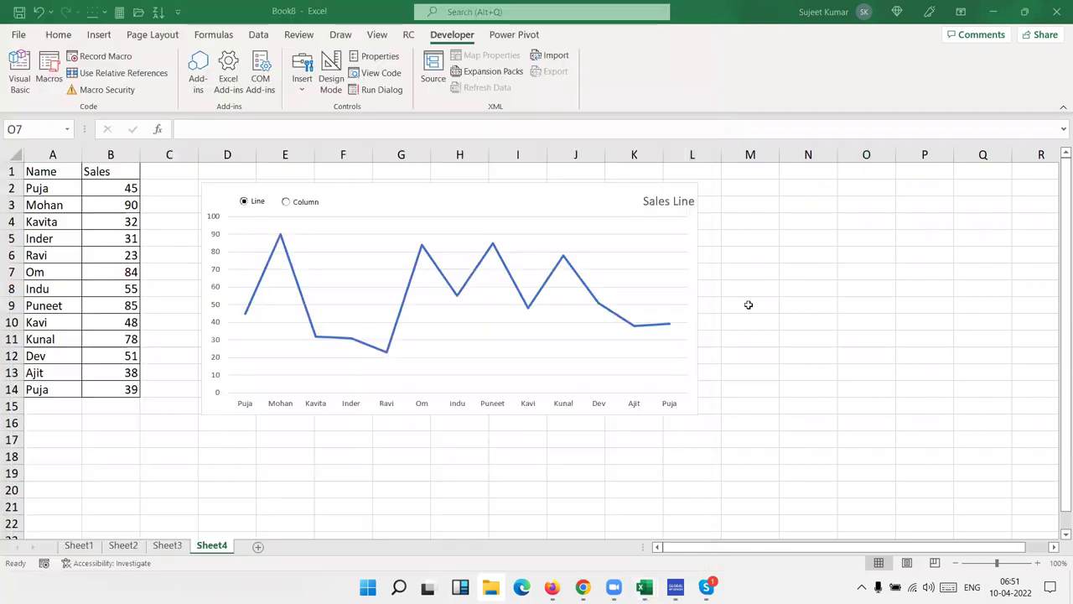
click(286, 202)
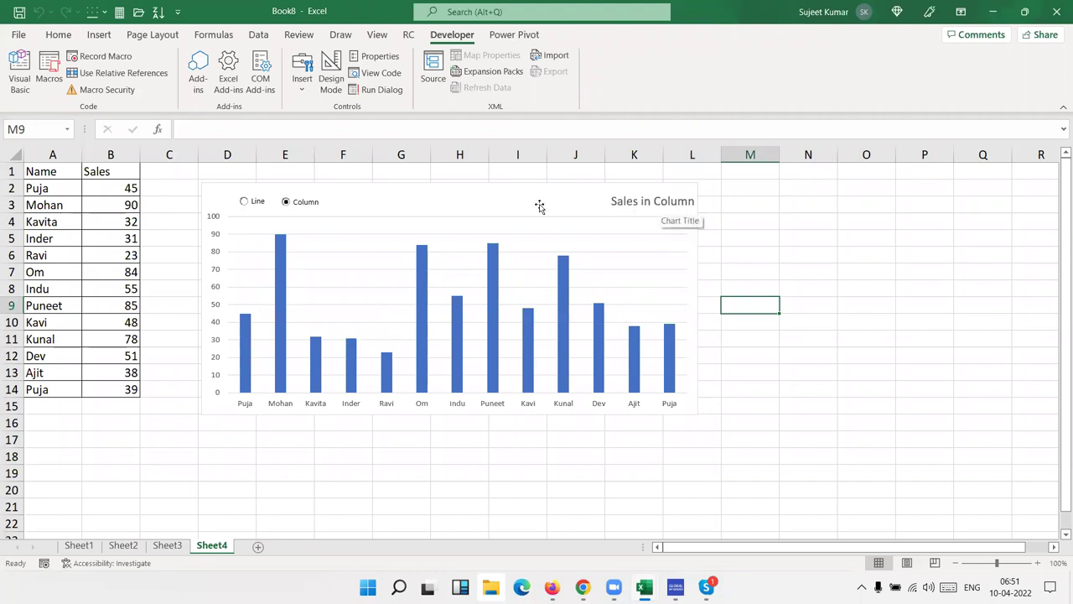
click(257, 202)
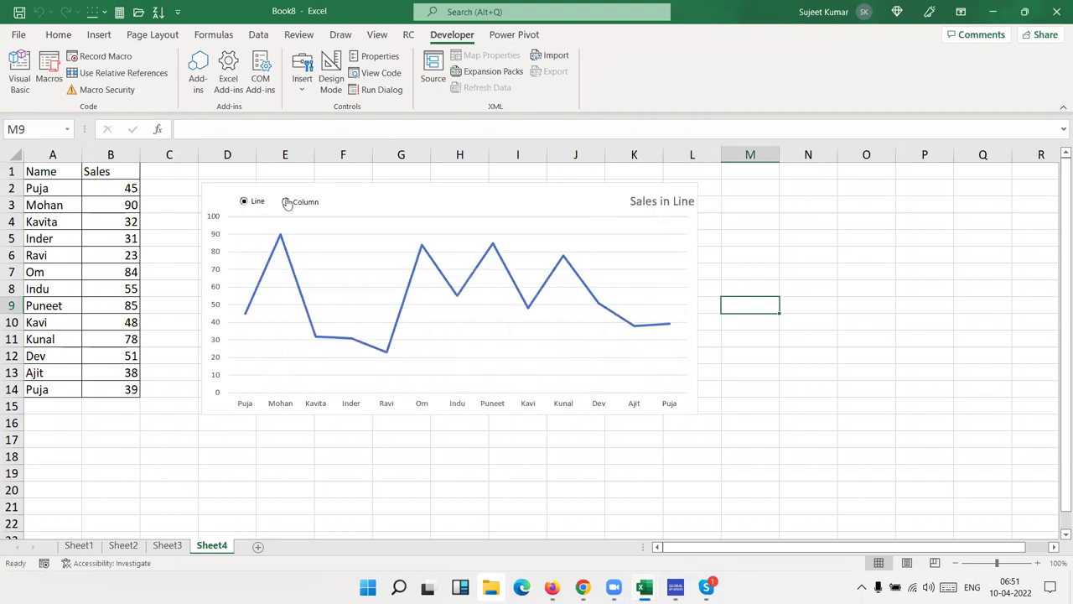
click(286, 202)
click(257, 202)
click(285, 202)
click(245, 202)
click(285, 202)
click(257, 202)
key(alt+Tab)
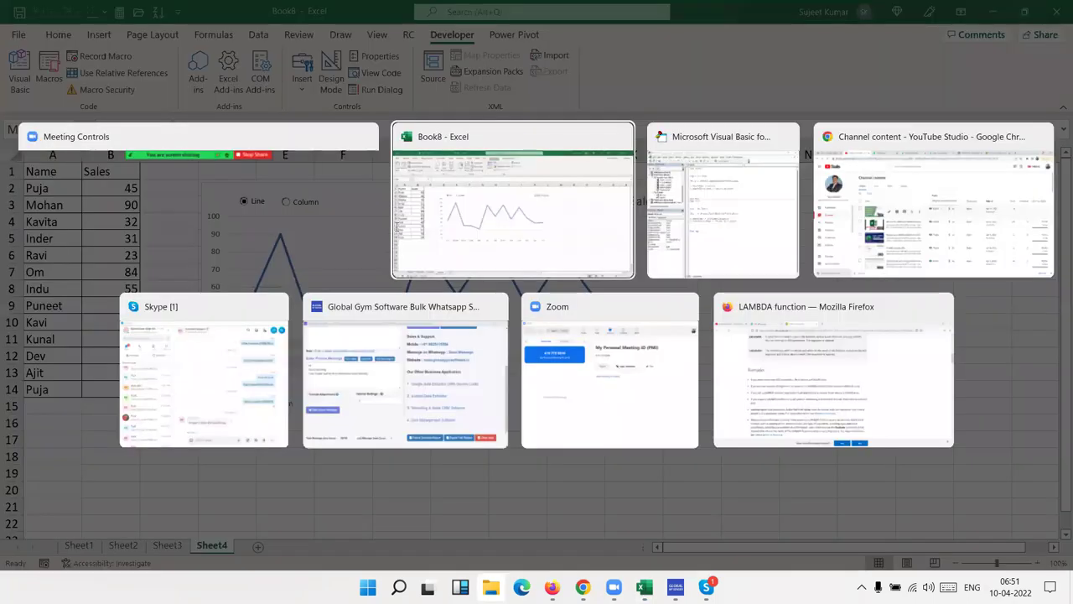
Step: Select and copy all the macro code in the VBA editor
key(Tab)
drag(400, 367, 195, 118)
key(ctrl+c)
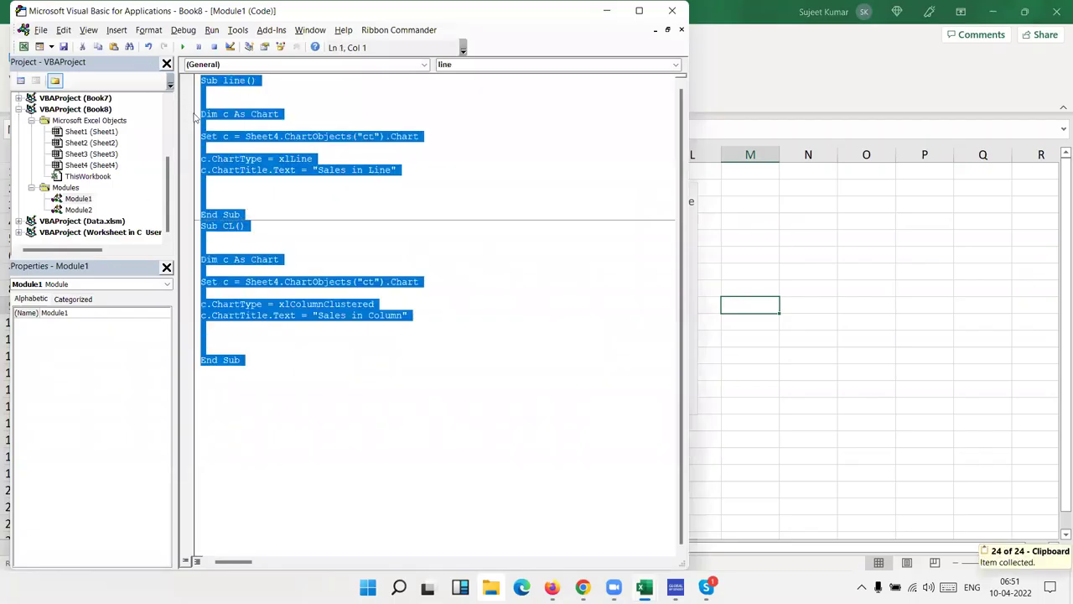
click(660, 219)
Step: Paste the macro code into Sheet4 starting at cell M2, then bring Chrome forward
click(820, 251)
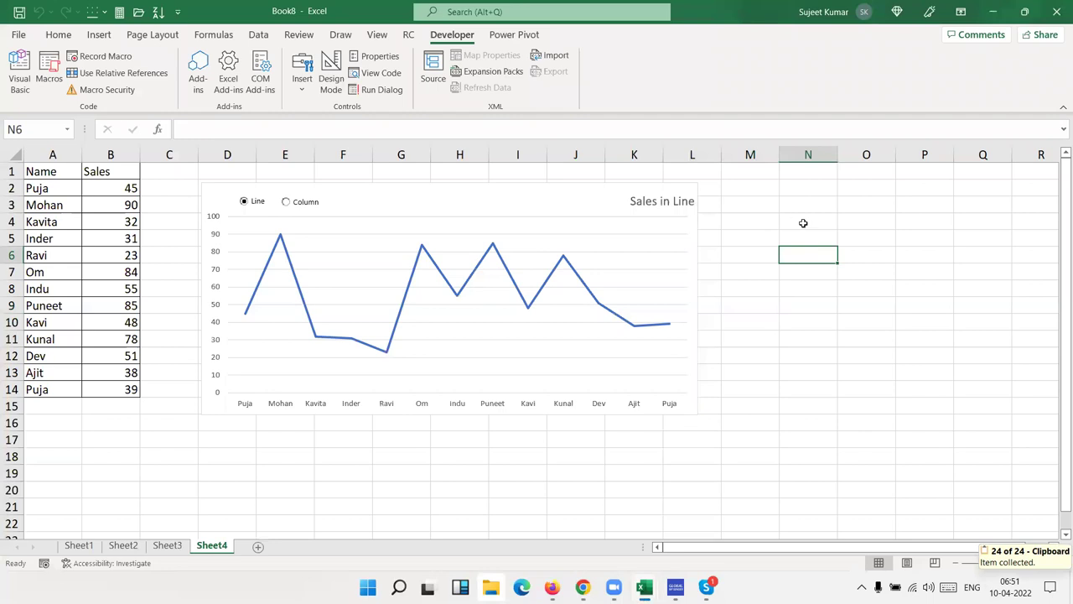
click(748, 188)
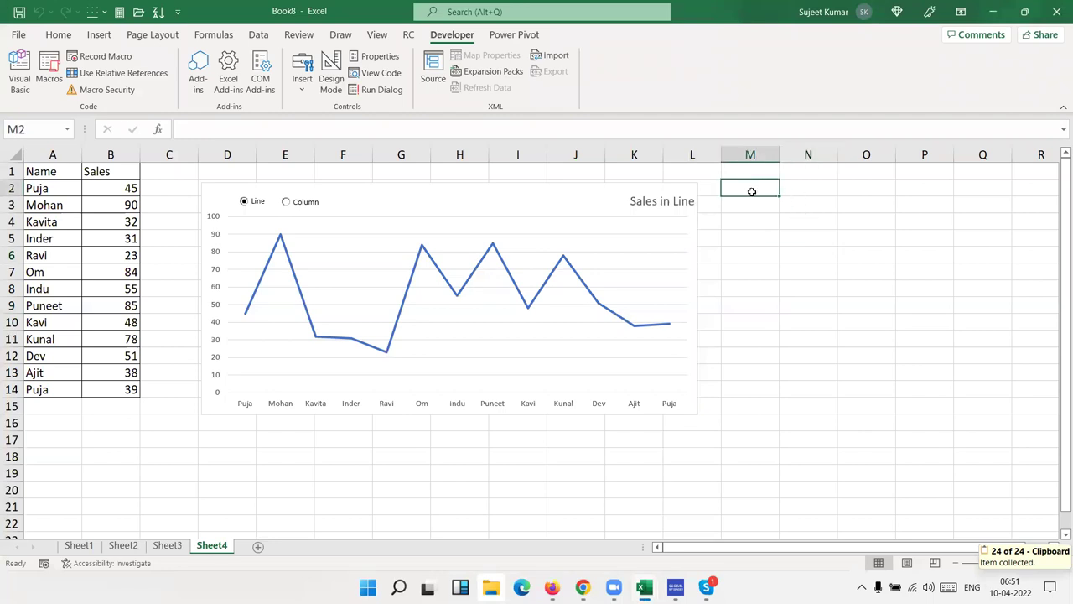
key(ctrl+v)
scroll(803, 344, down, 3)
scroll(803, 344, up, 3)
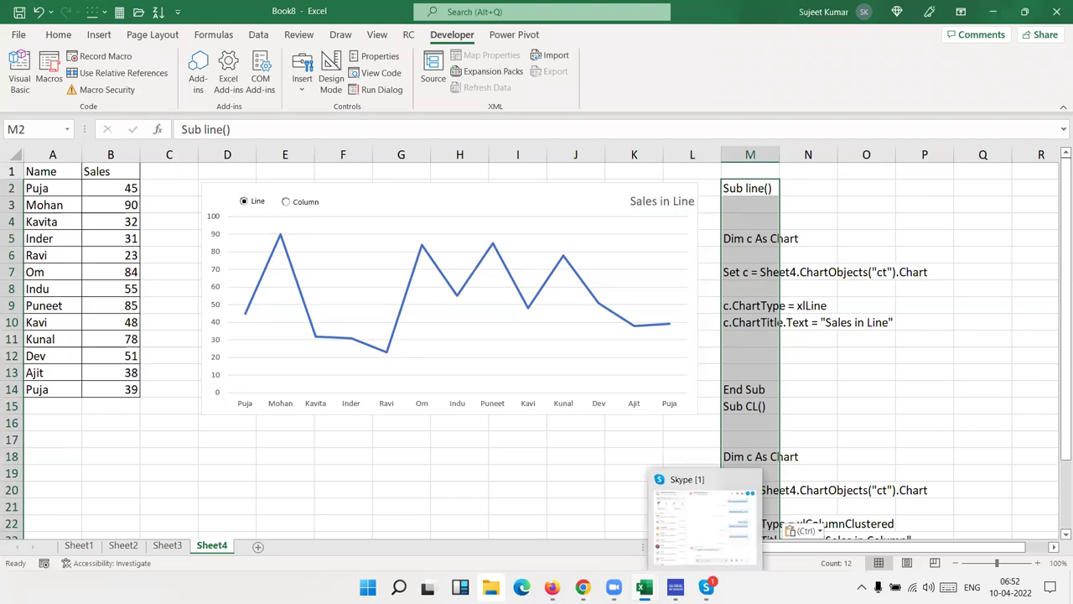
click(579, 585)
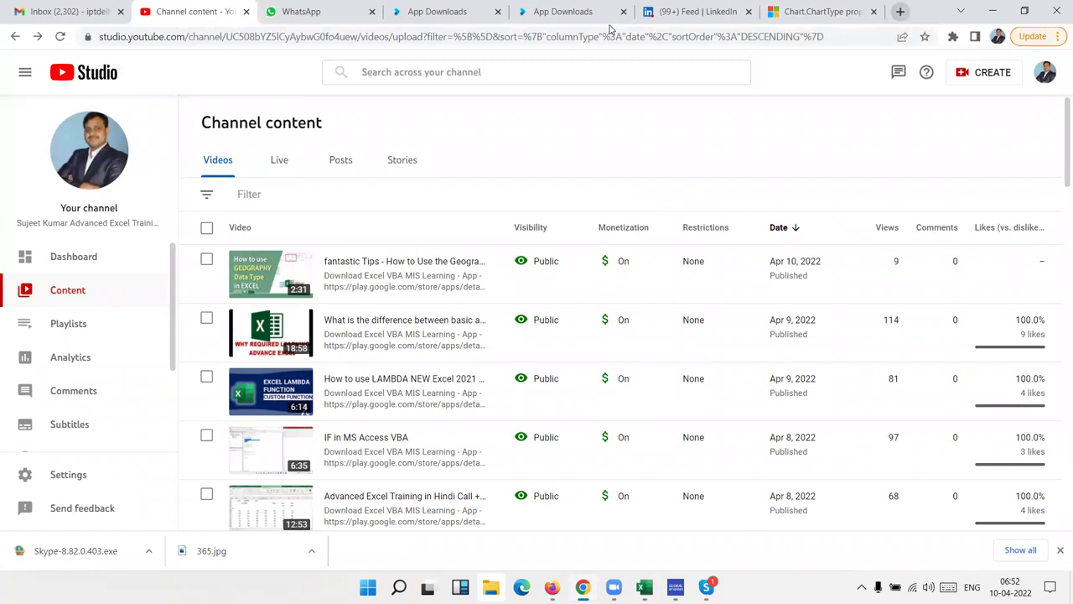
Step: Open the EXCEL MIS TRAINING Google Play page in a new tab and select its title
click(901, 11)
text(pl)
key(Return)
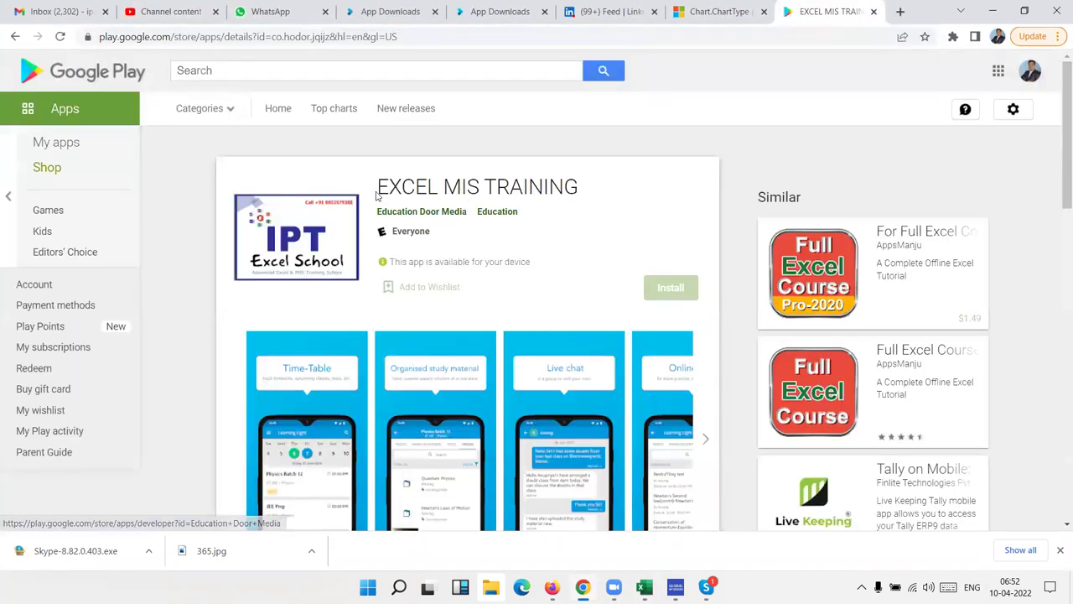
double_click(407, 188)
triple_click(406, 188)
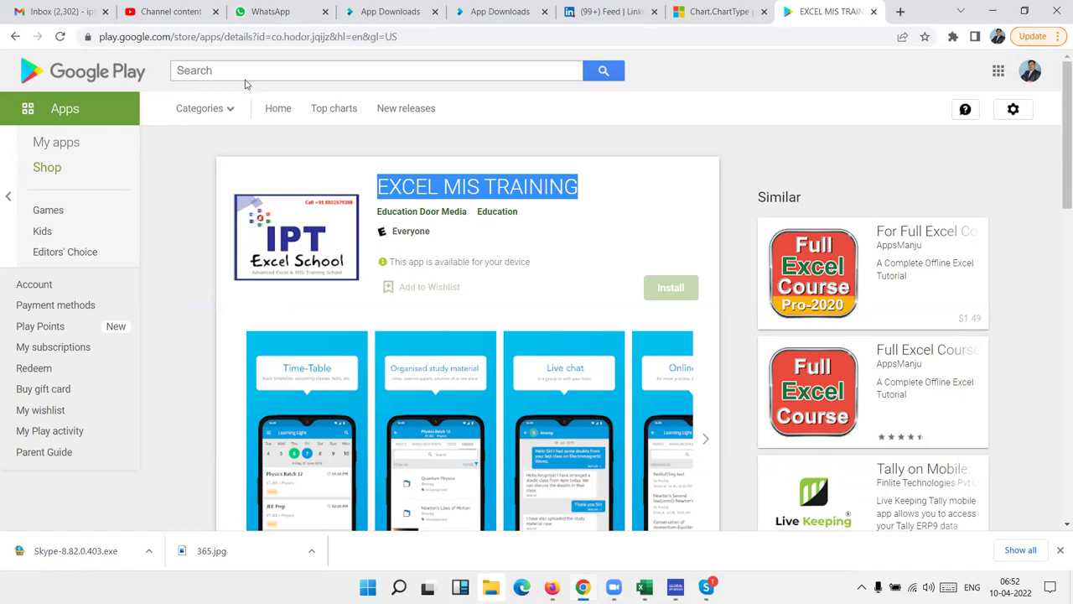
Step: Minimize Chrome with Win+Down twice to reveal the Excel School desktop wallpaper
key(super+Down)
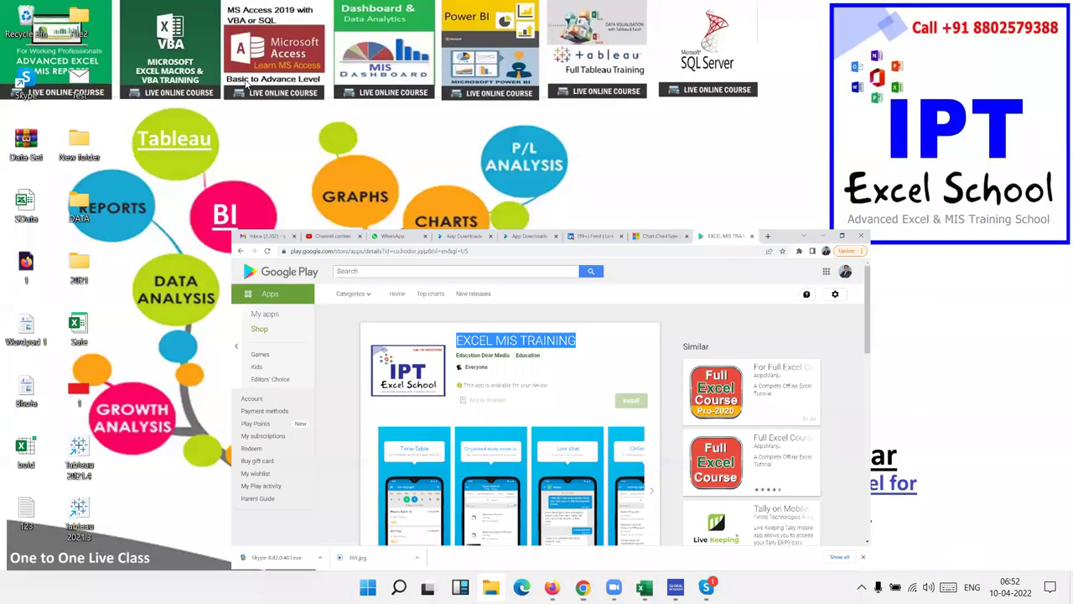
key(super+Down)
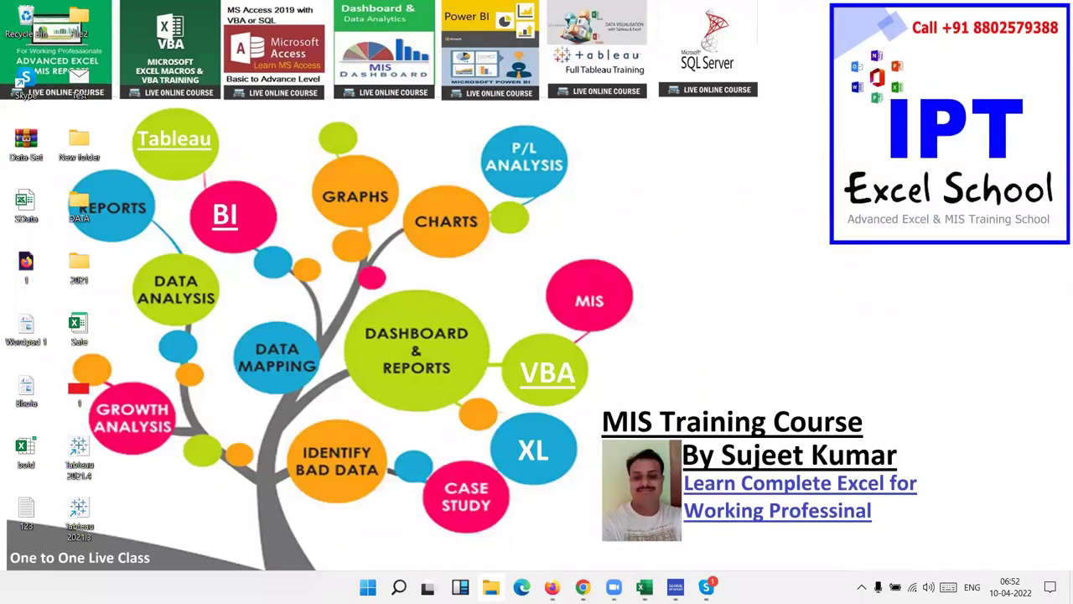
mouse_move(614, 587)
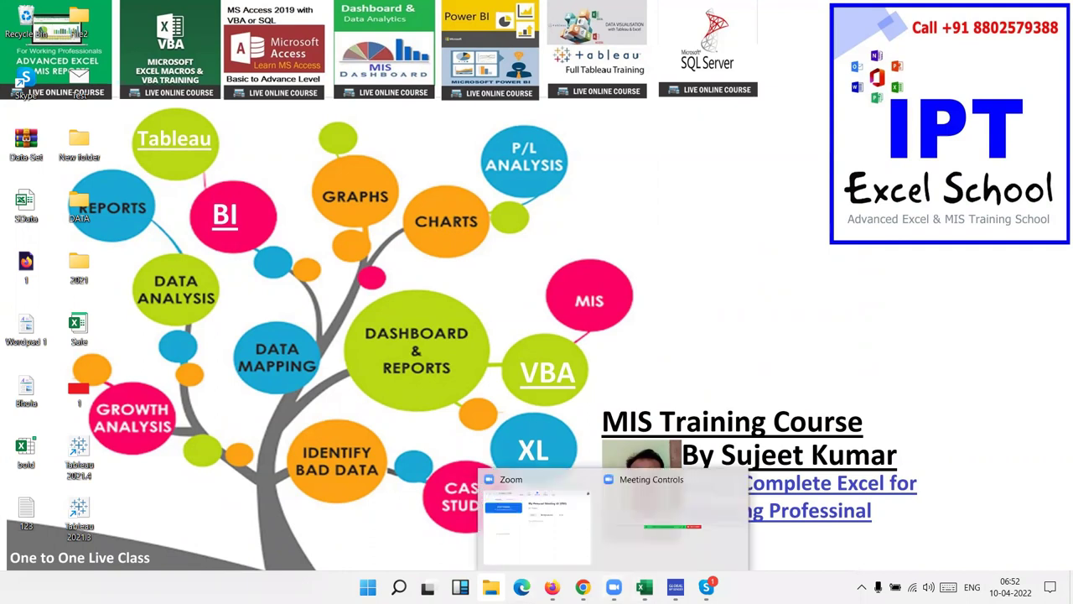